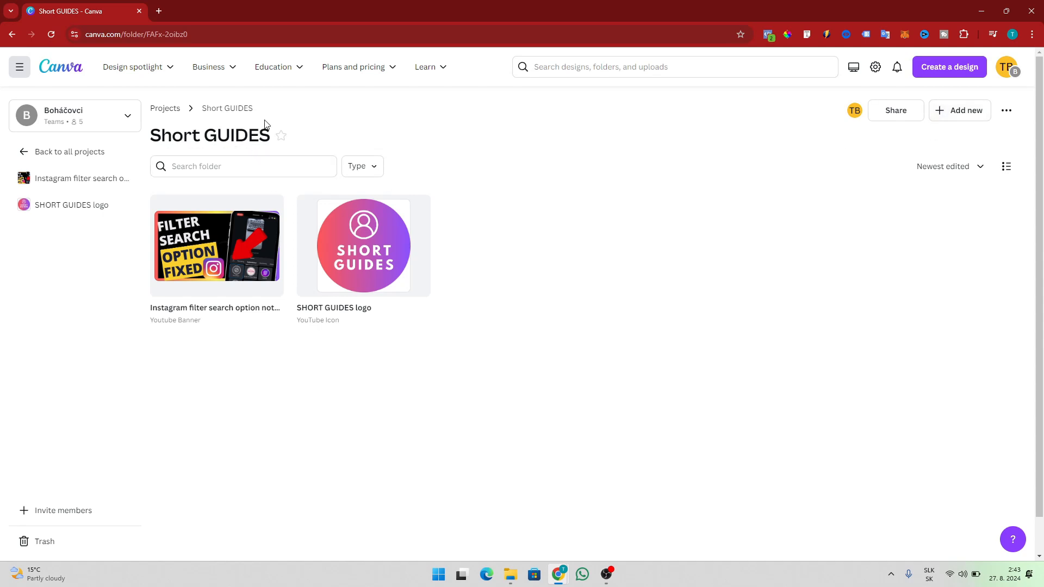
Open the Create a design menu from the Short GUIDES folder.
left_click(936, 71)
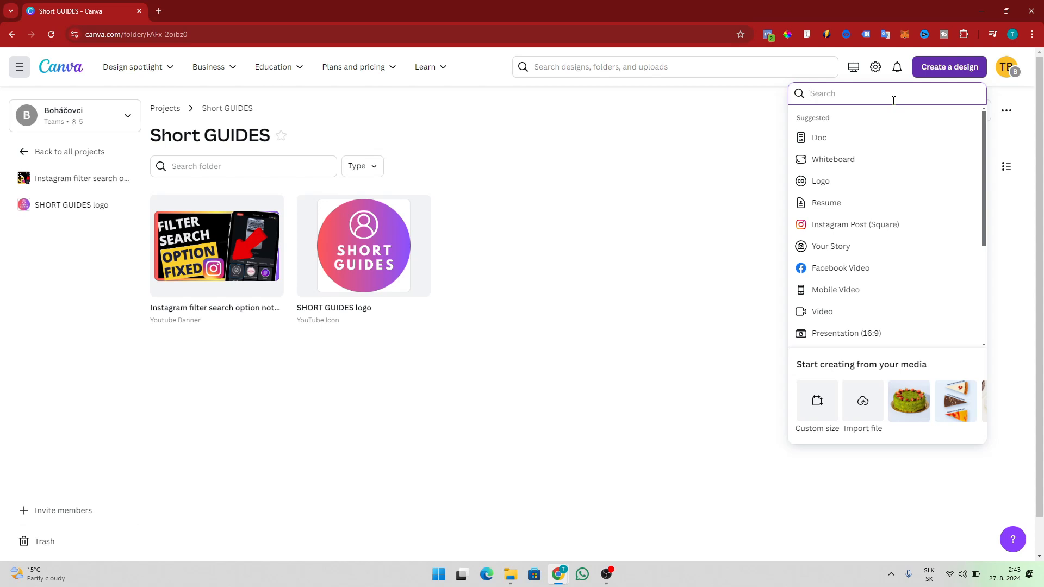
Search 'youtube thum' and start a blank YouTube Thumbnail design.
type("youtube thum")
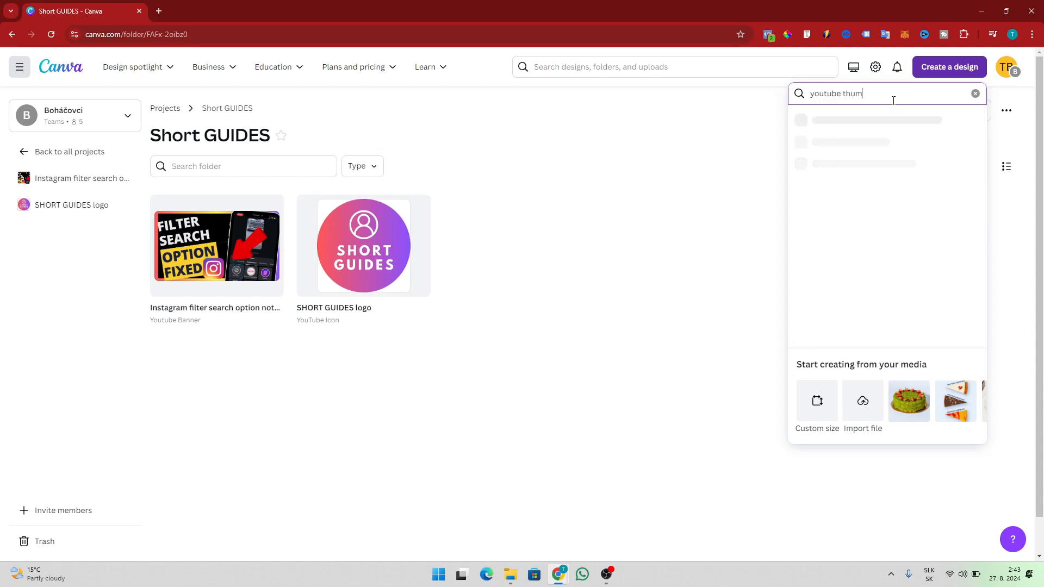
left_click(866, 122)
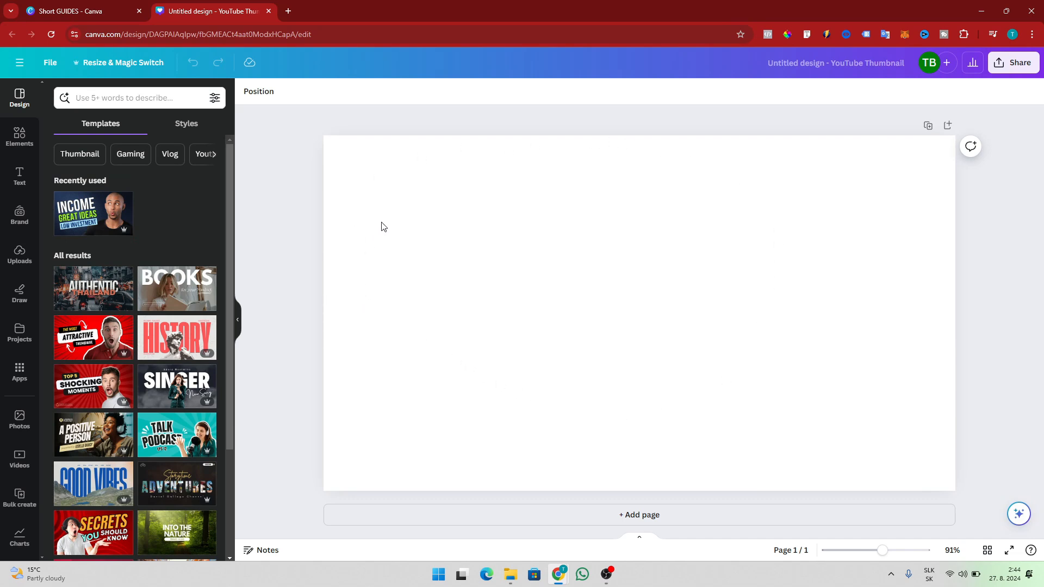
left_click(435, 219)
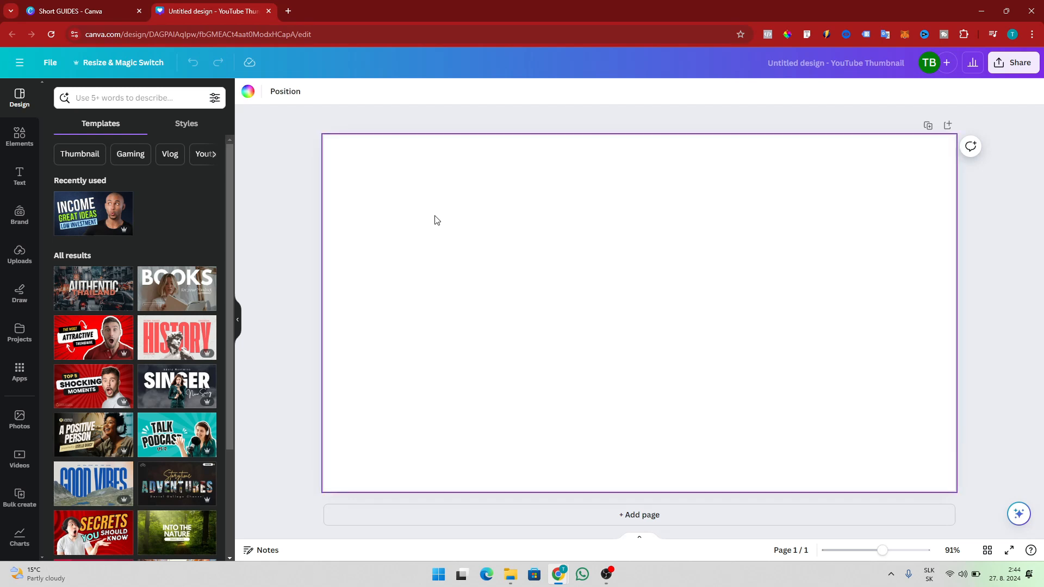
Try dark green, then medium green, as the page background colour.
left_click(246, 93)
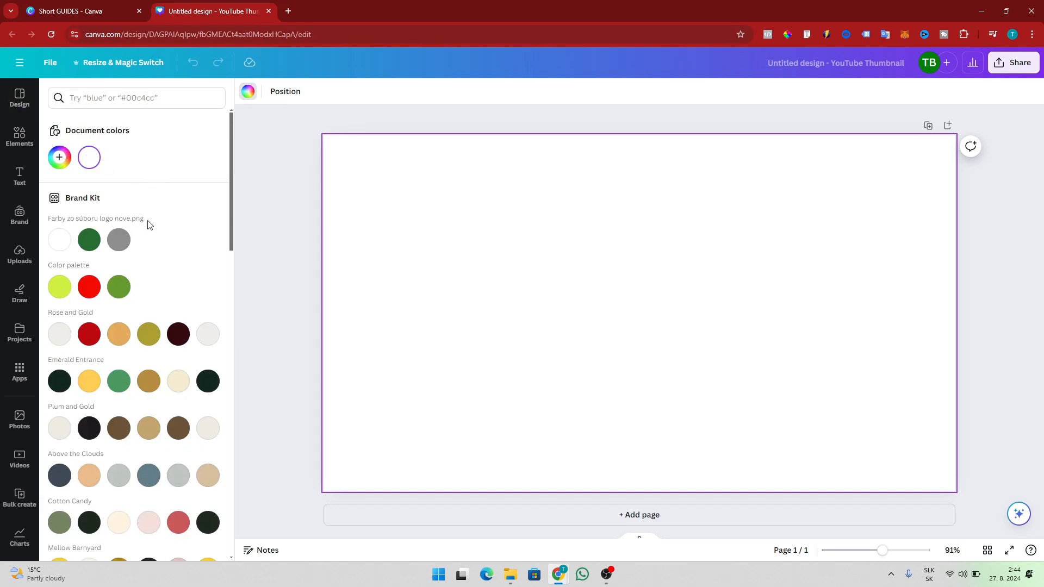
scroll(148, 223, "down", 1)
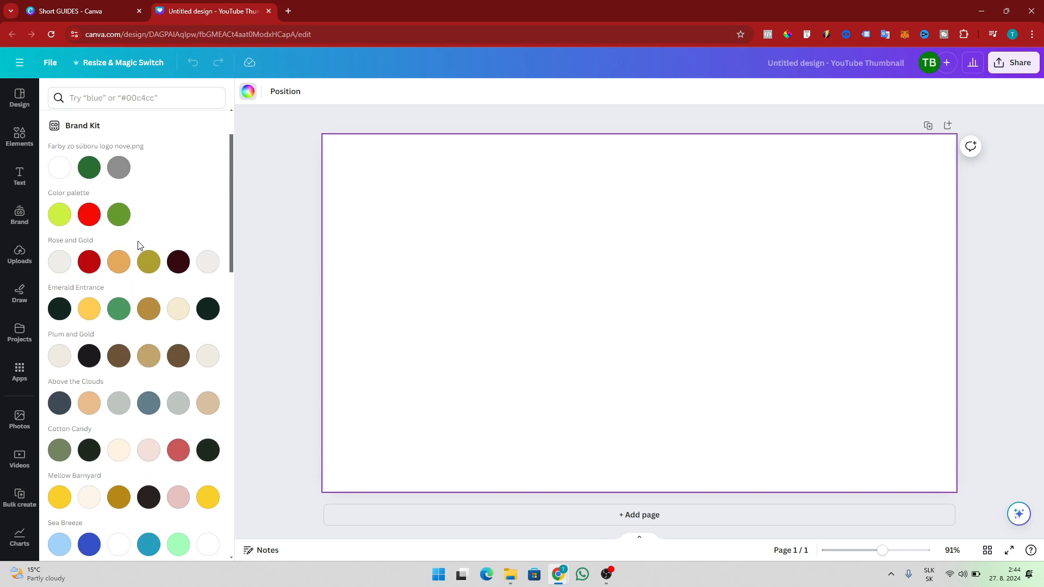
scroll(95, 292, "up", 1)
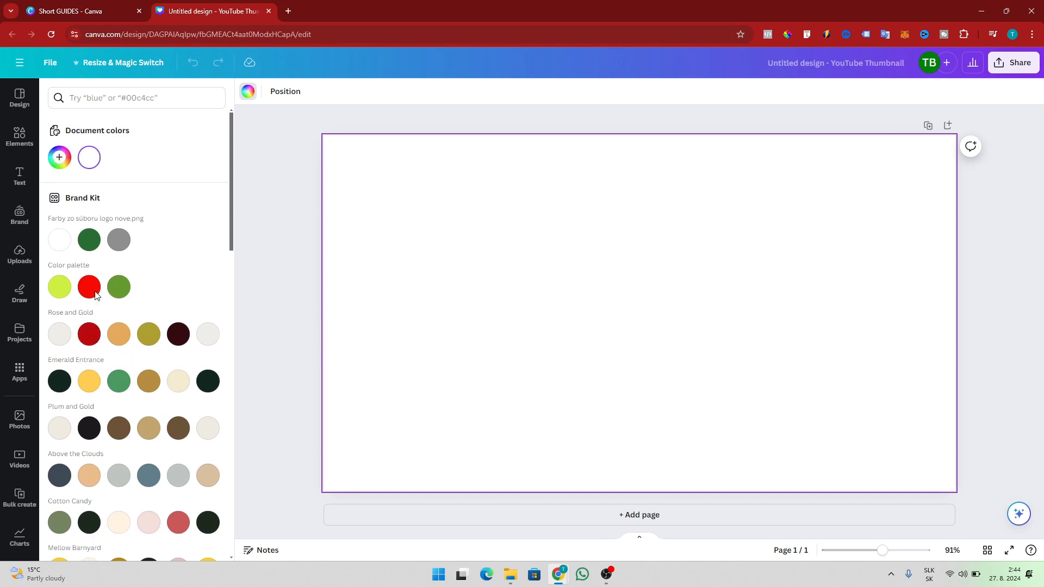
left_click(89, 242)
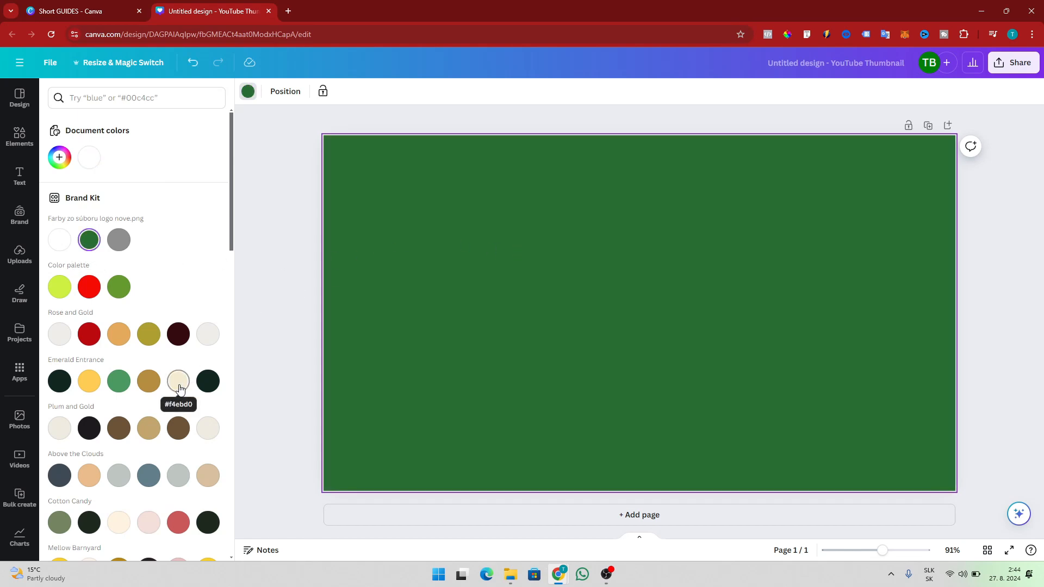
scroll(180, 386, "down", 1)
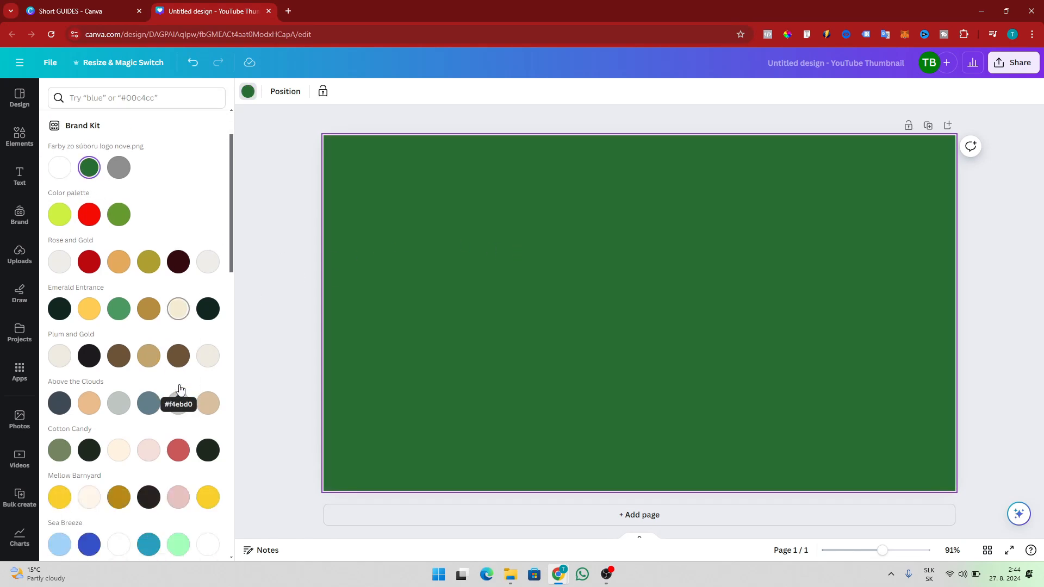
left_click(117, 314)
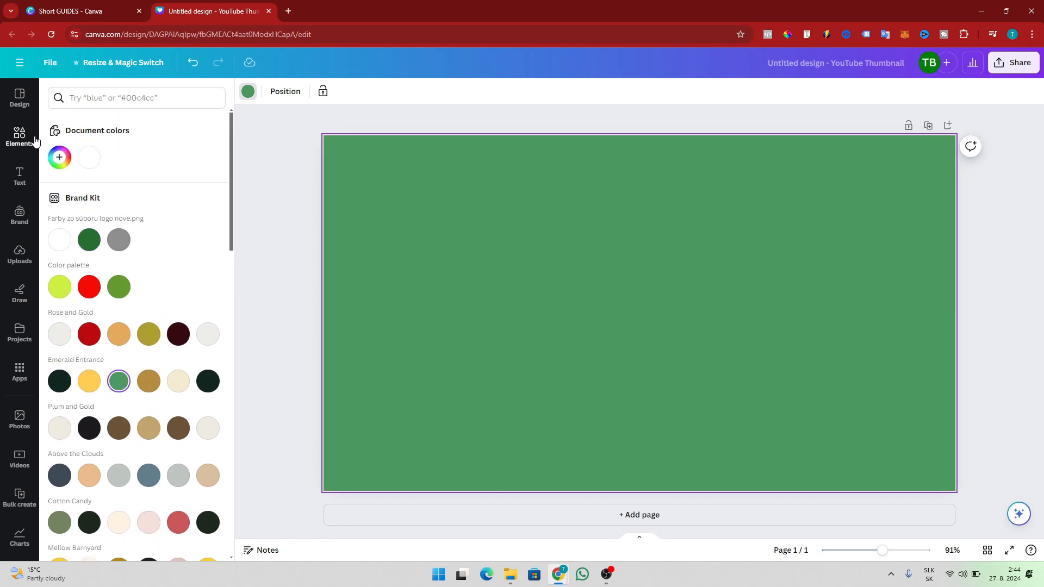
Apply the cyan-to-yellow gradient (#0cc0df to #ffde59) from Default colors.
scroll(177, 364, "down", 2)
scroll(163, 359, "down", 1)
scroll(106, 343, "up", 3)
scroll(144, 381, "down", 10)
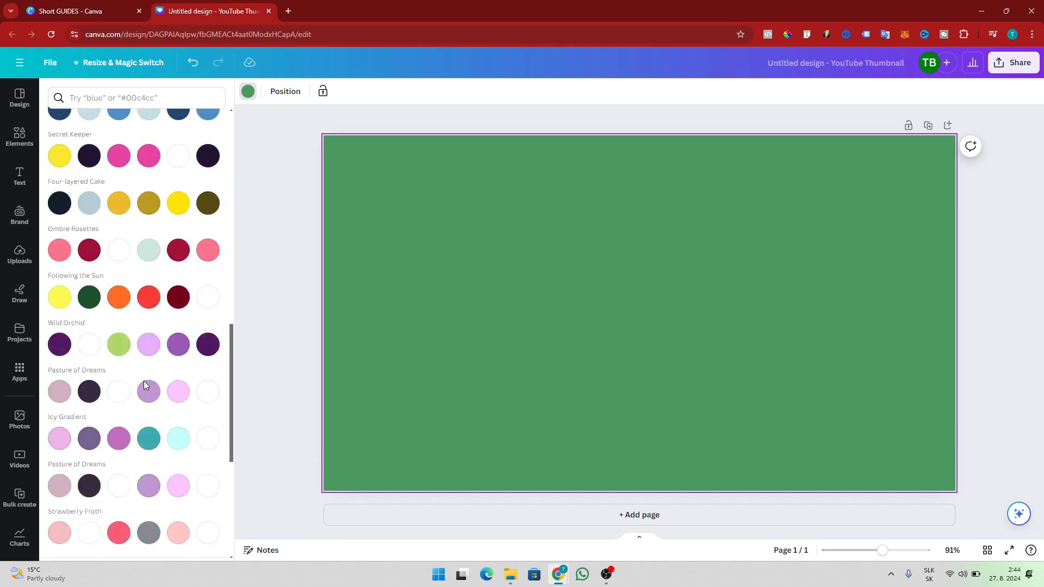
scroll(144, 380, "down", 6)
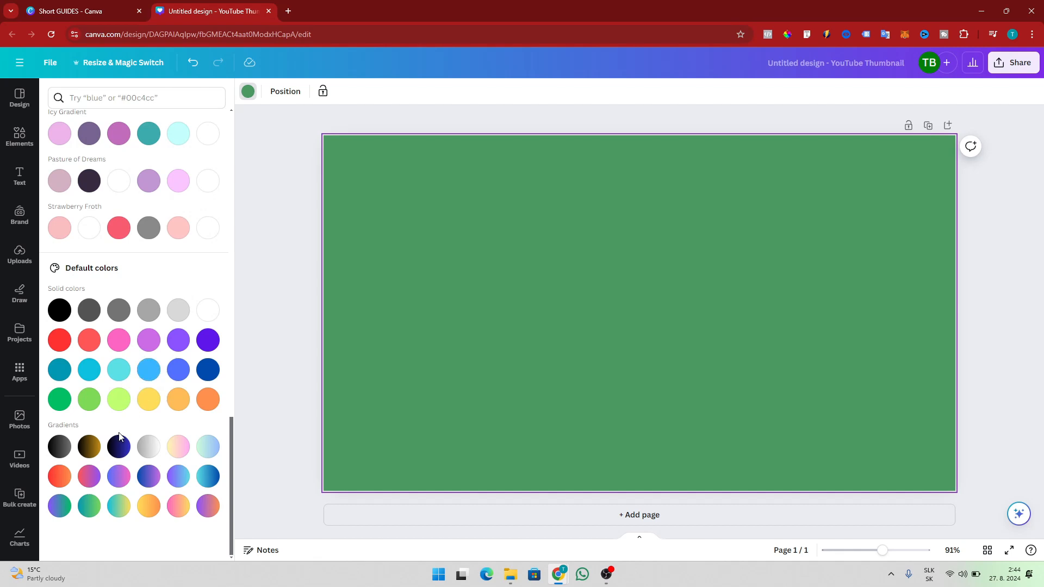
left_click(119, 508)
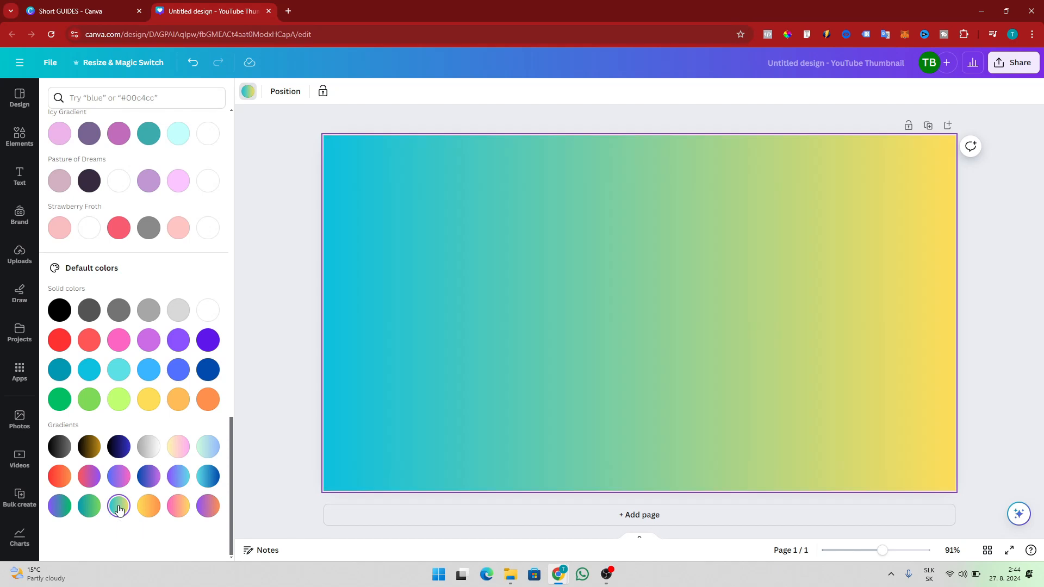
scroll(143, 375, "up", 10)
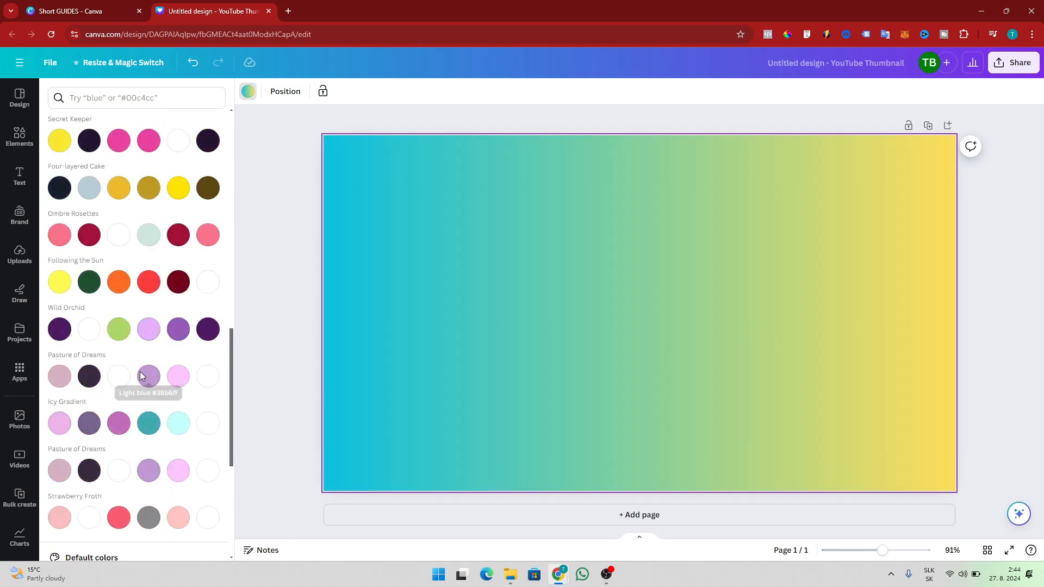
scroll(141, 376, "up", 6)
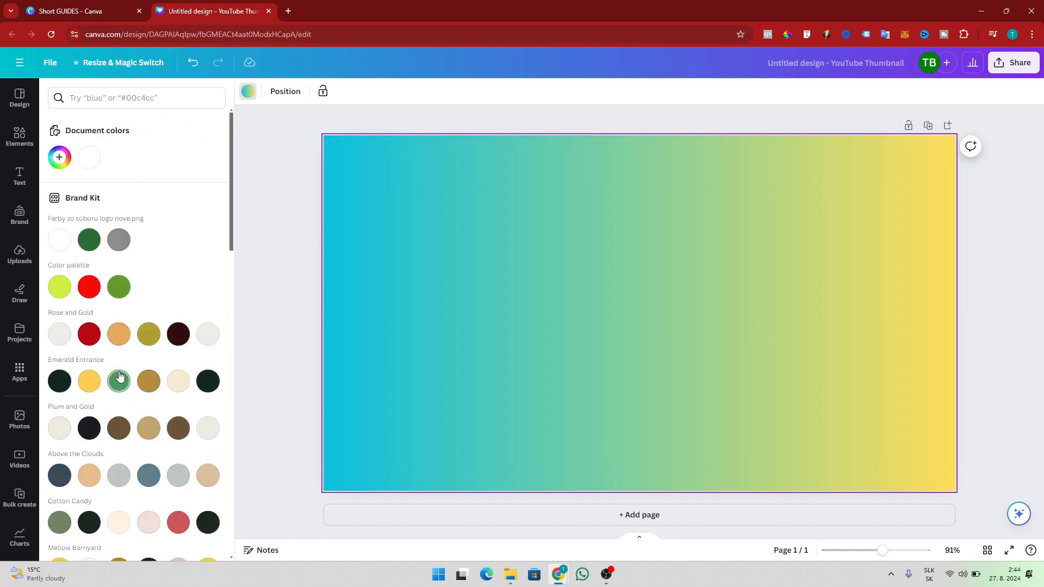
Add a third pink stop #D88CCE so the gradient runs cyan, yellow, pink.
left_click(59, 159)
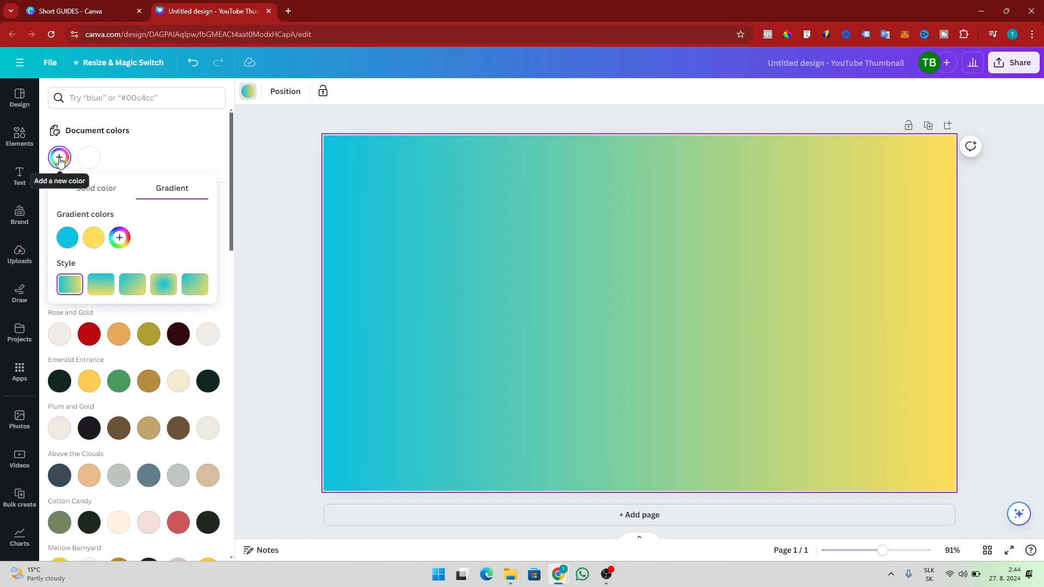
left_click(120, 239)
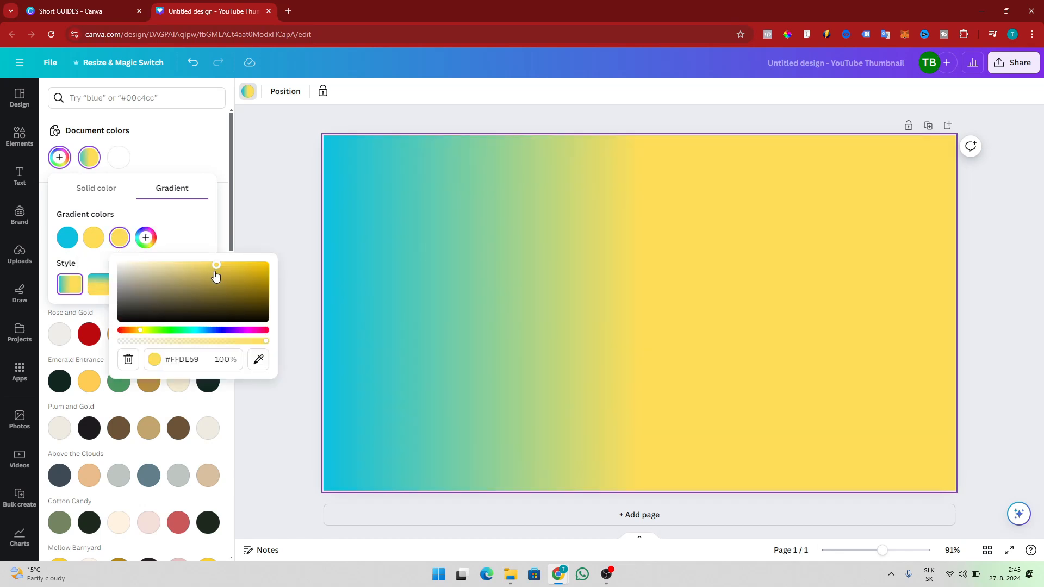
left_click_drag(216, 265, 171, 271)
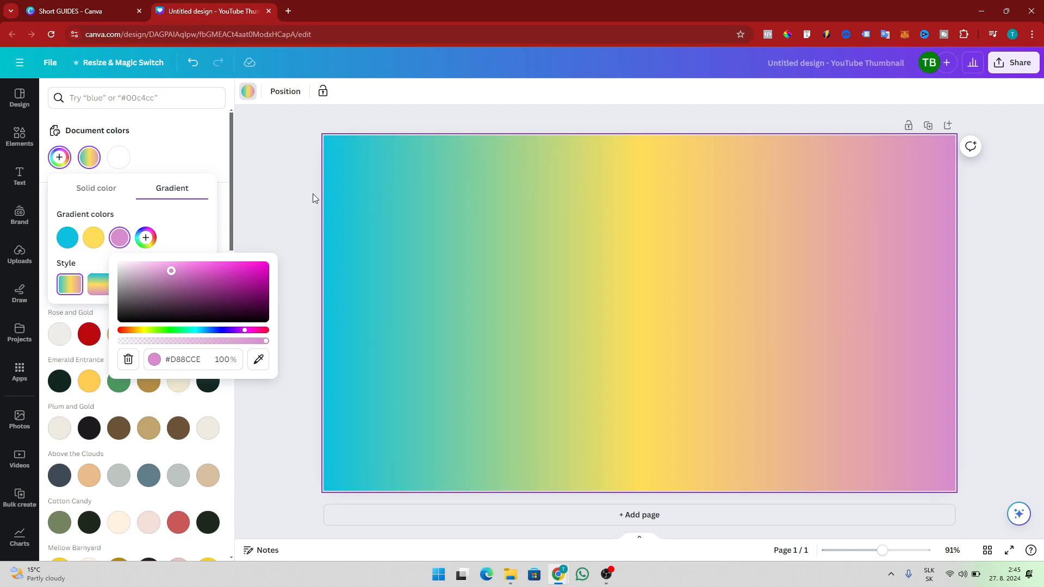
left_click(260, 188)
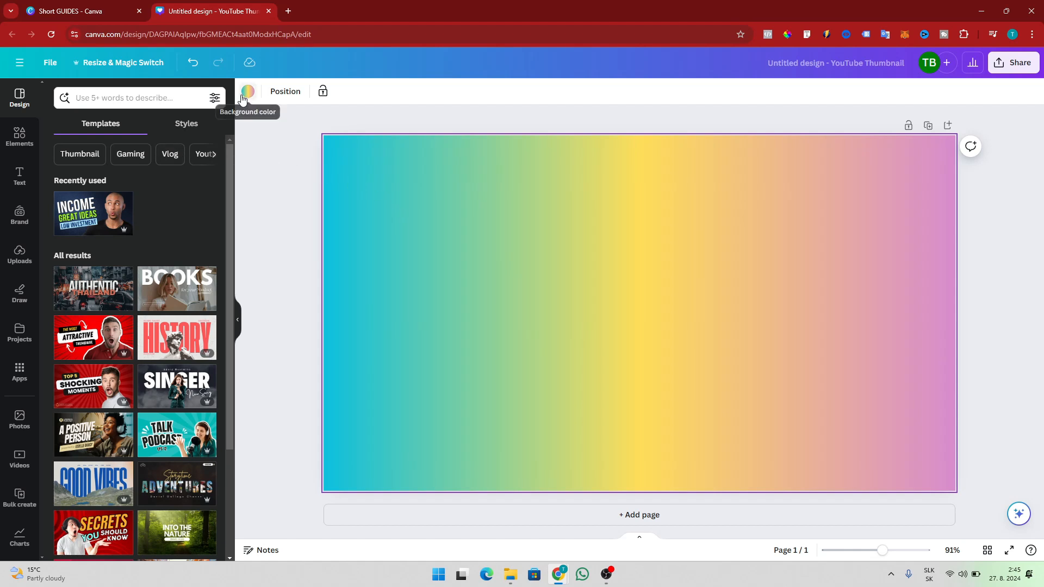
Switch to Elements and rerun the earlier 'Graudient' search.
left_click(139, 99)
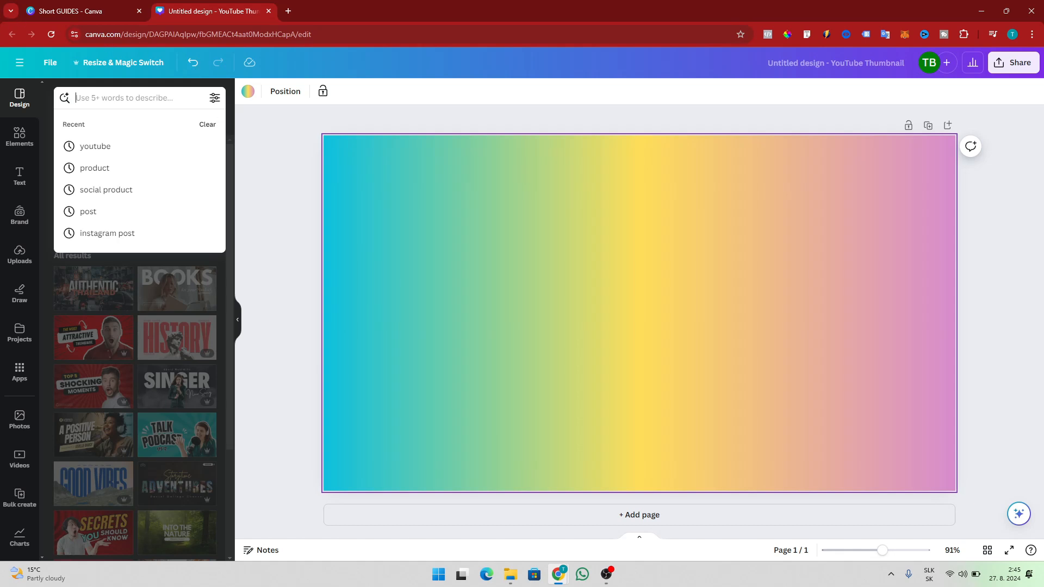
left_click(19, 137)
left_click(118, 102)
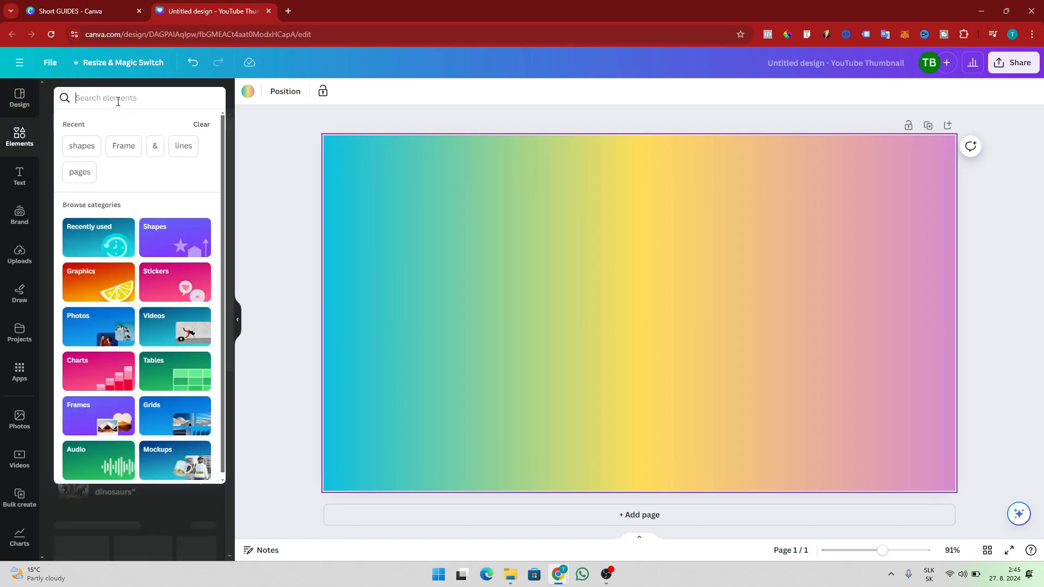
type("gra")
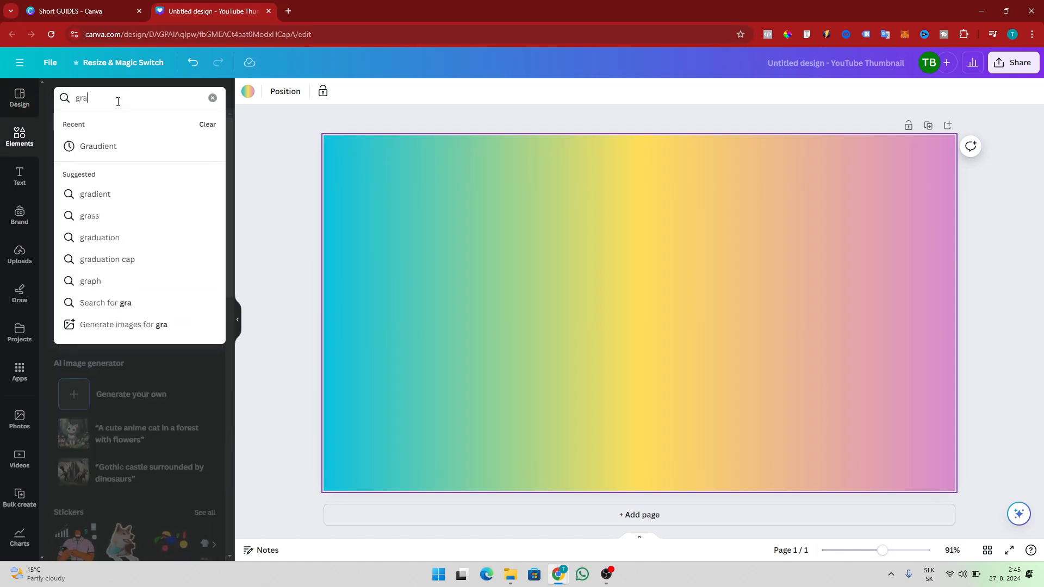
type("ud")
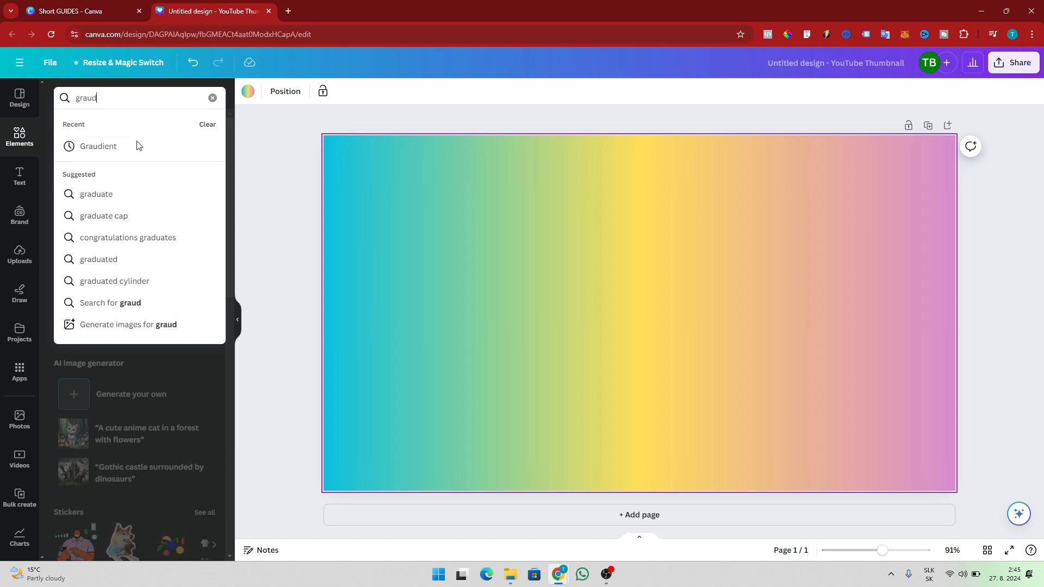
left_click(136, 144)
Replace the search with 'background' and show all background graphics results.
left_click(131, 97)
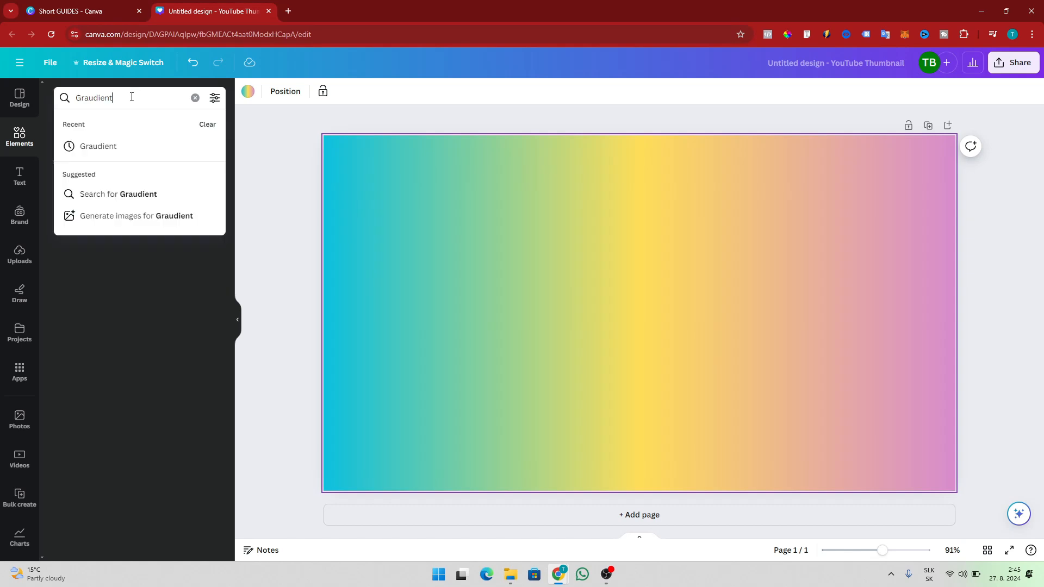
key("ctrl+a")
type("bac")
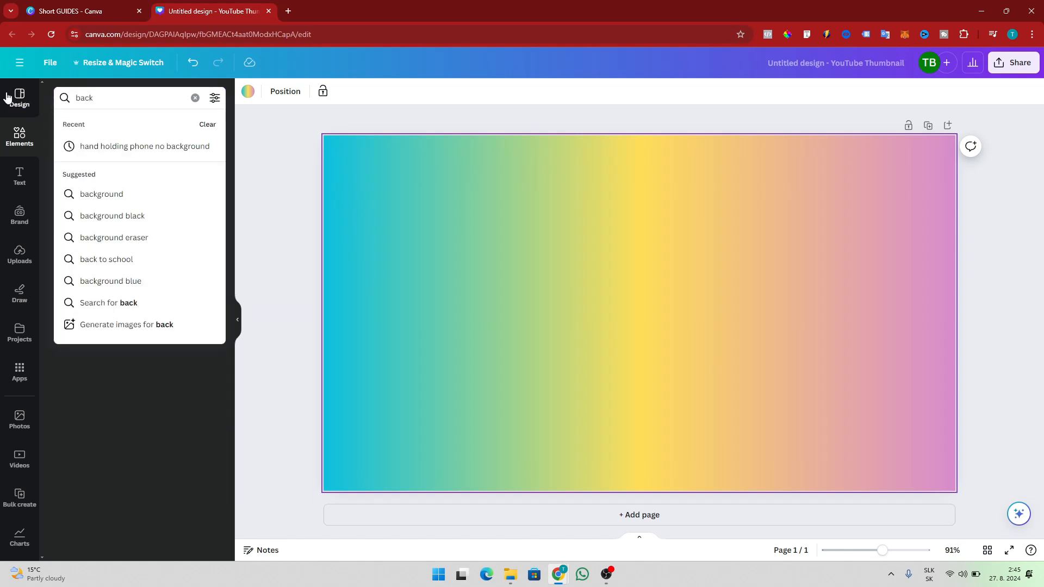
left_click(106, 194)
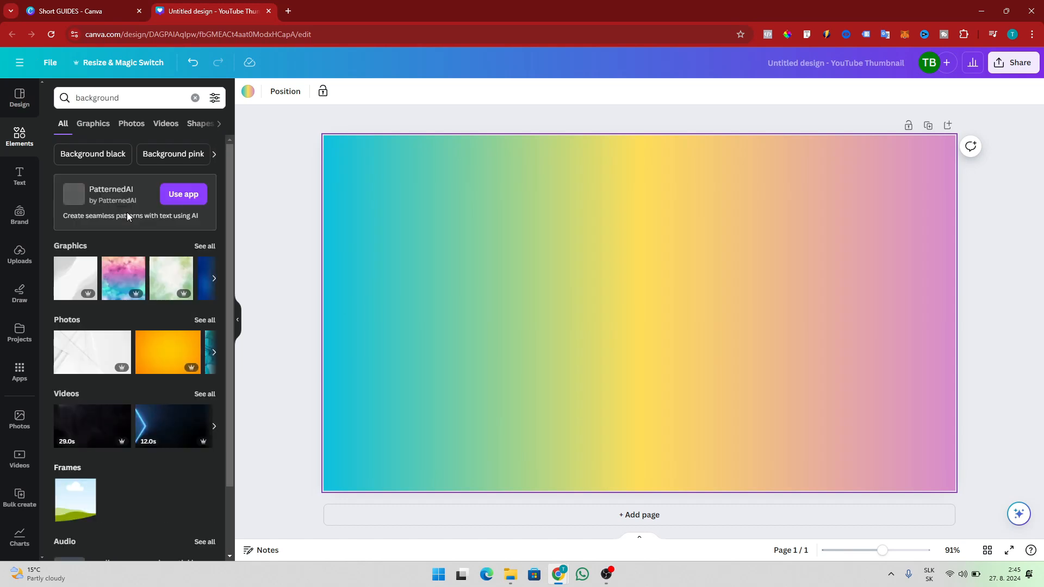
scroll(126, 212, "down", 2)
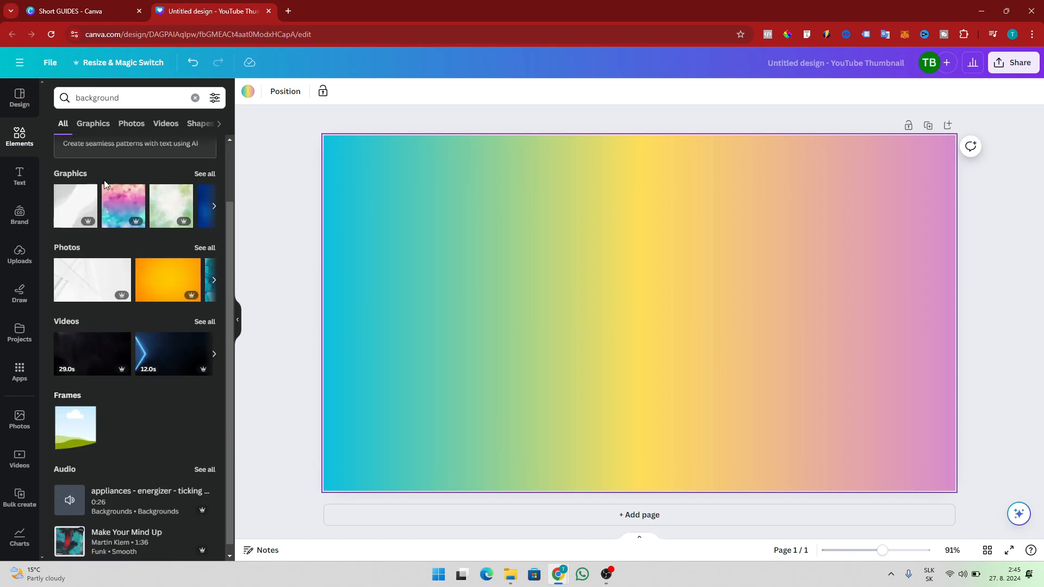
scroll(169, 244, "up", 2)
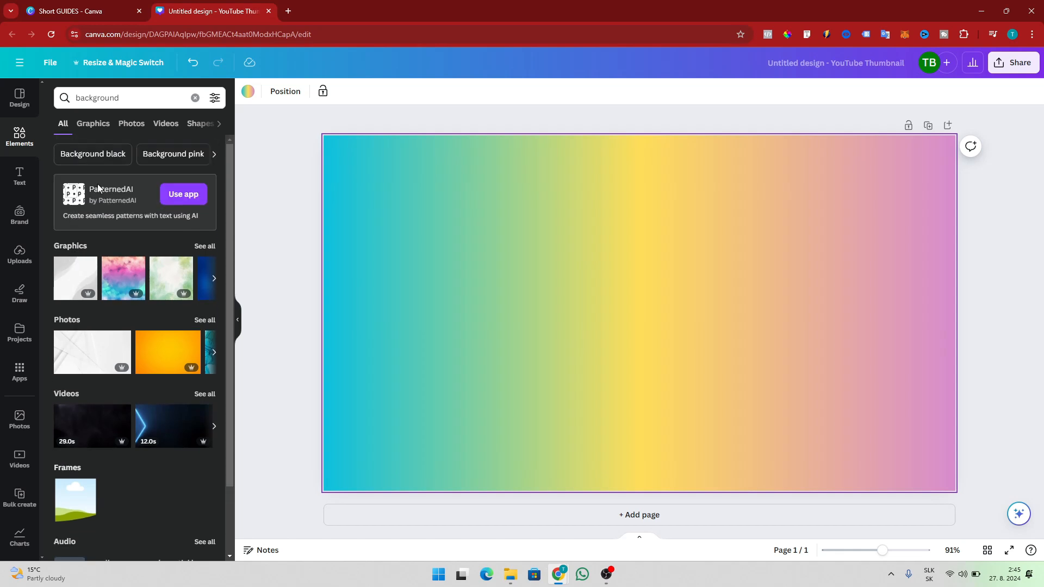
left_click(204, 246)
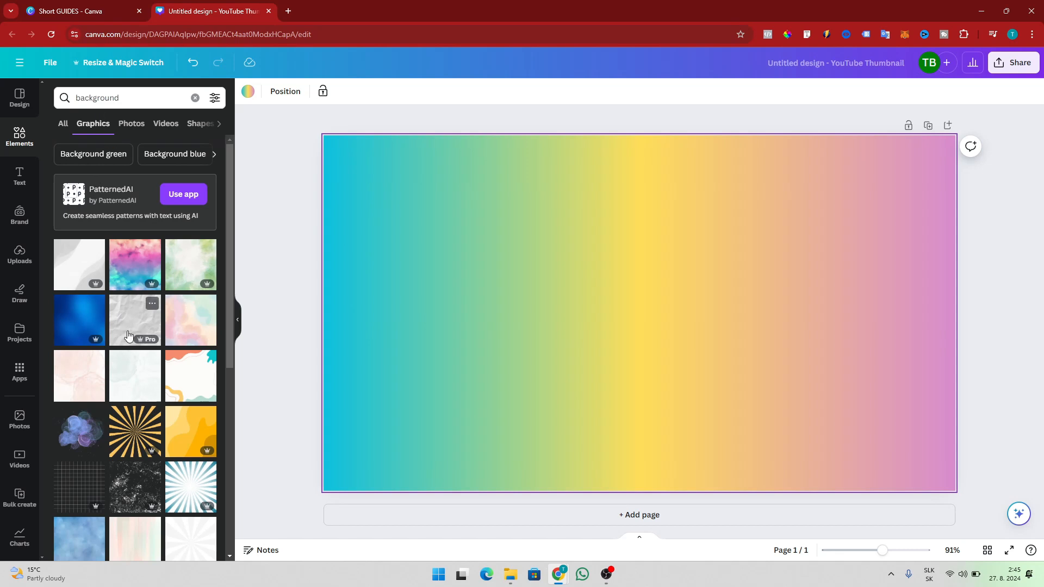
Add the orange sunburst graphic and enlarge it to cover most of the page.
scroll(136, 337, "down", 2)
left_click(136, 354)
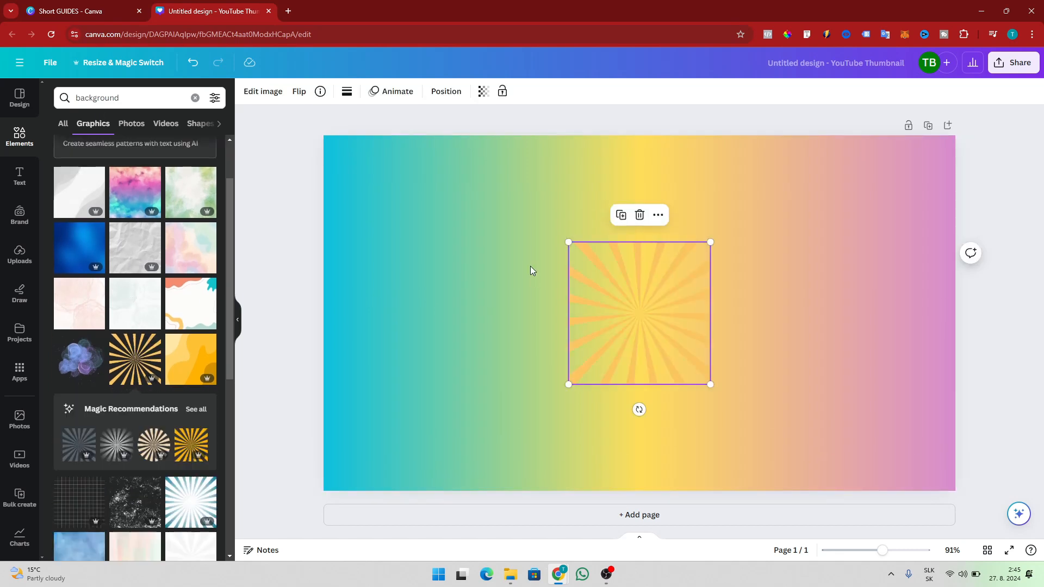
left_click_drag(565, 246, 315, 245)
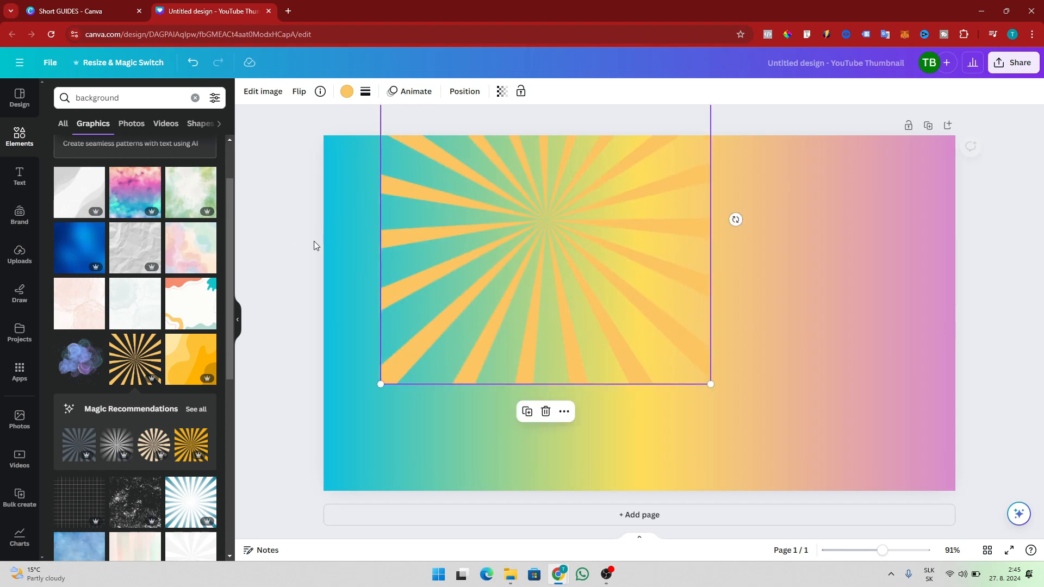
left_click_drag(710, 384, 906, 456)
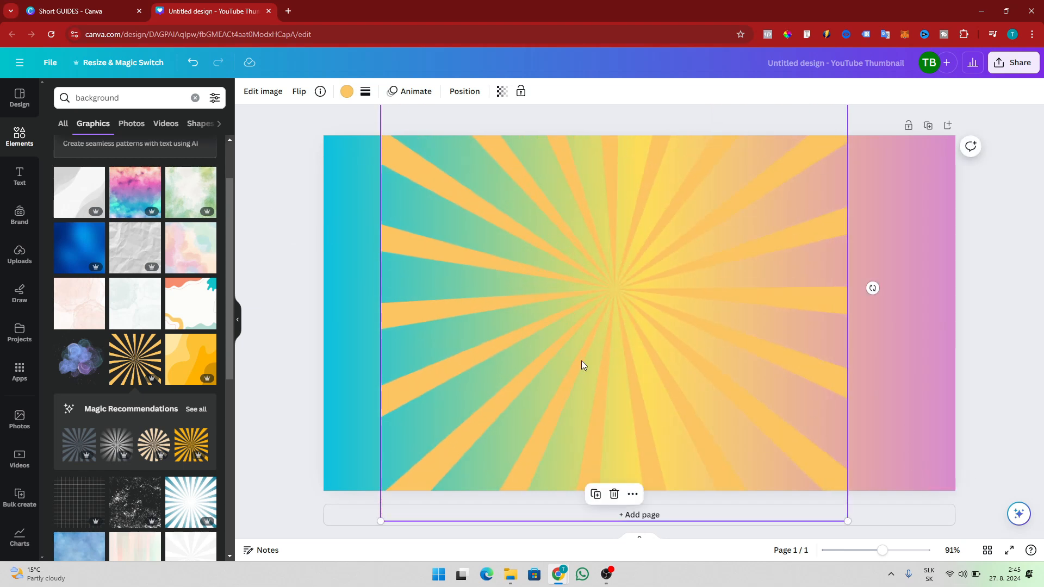
scroll(163, 310, "up", 2)
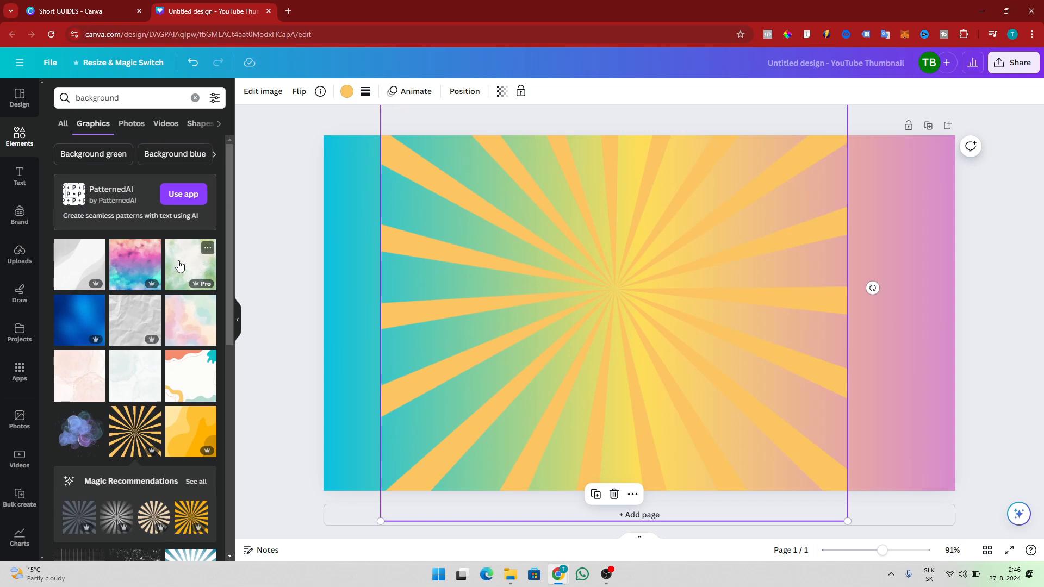
scroll(139, 349, "down", 1)
scroll(140, 349, "down", 5)
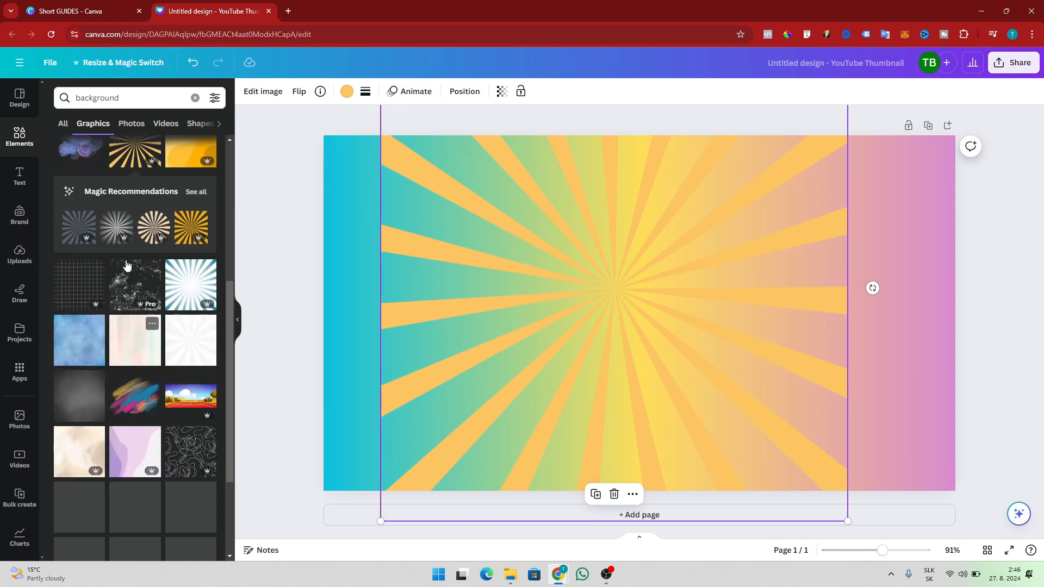
left_click(214, 98)
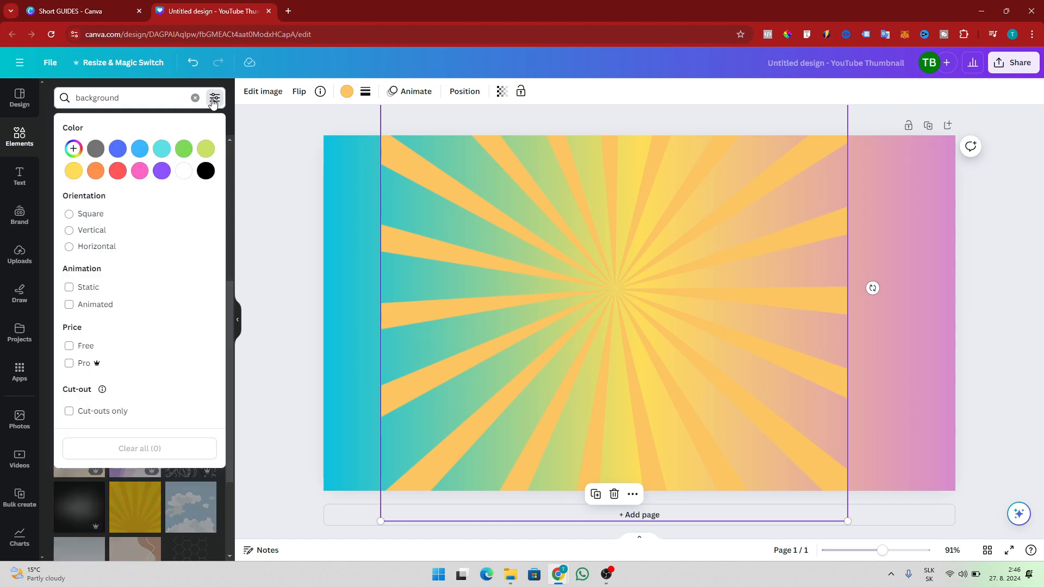
Limit results to free graphics and delete the sunburst and gradient background.
left_click(69, 346)
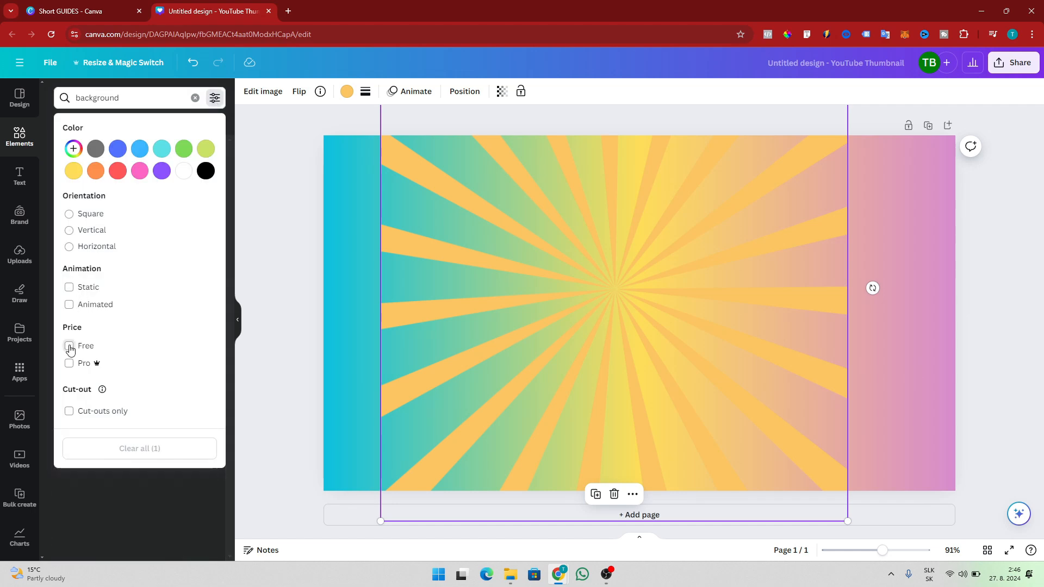
left_click(240, 173)
scroll(155, 419, "down", 7)
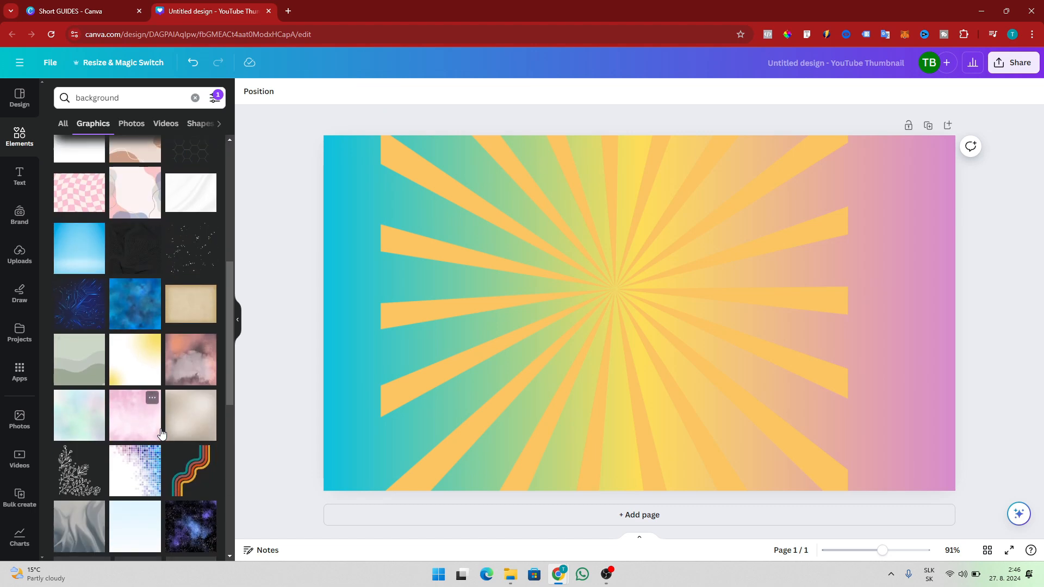
scroll(145, 420, "up", 5)
left_click(624, 347)
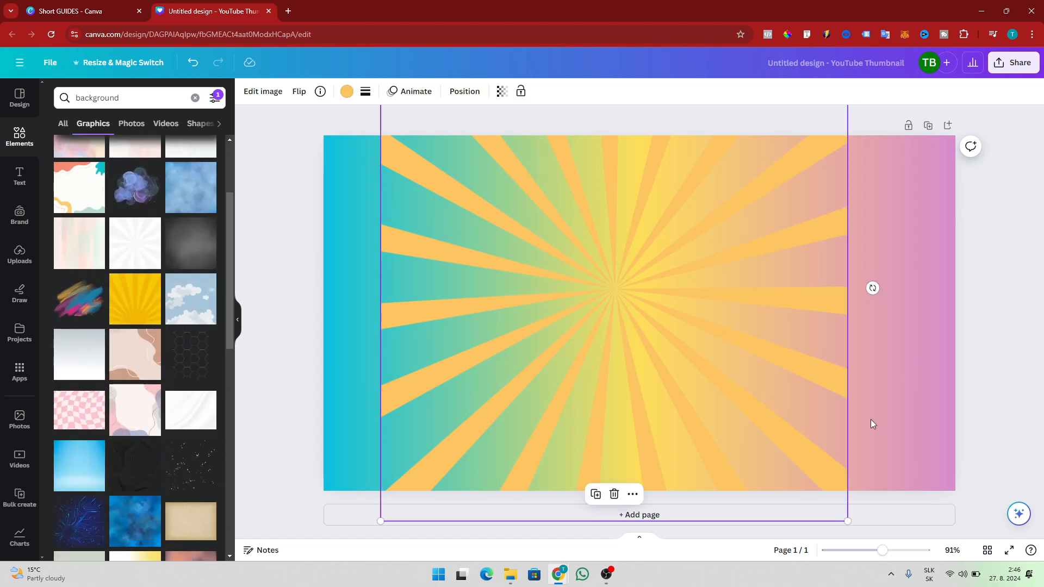
key("Delete")
key("Delete")
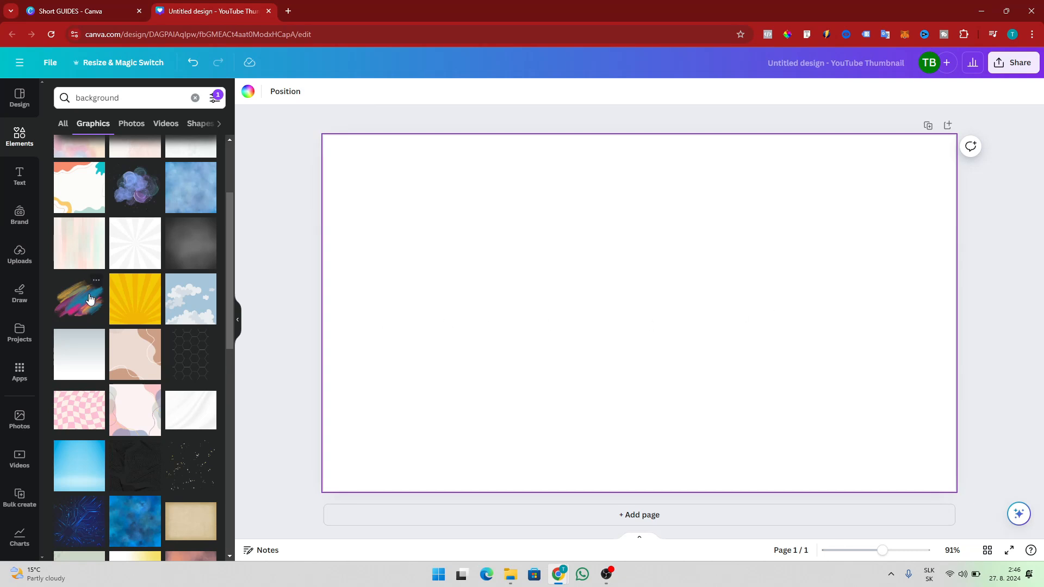
Add the beige abstract-wave graphic and stretch it to fill the whole page.
left_click(135, 351)
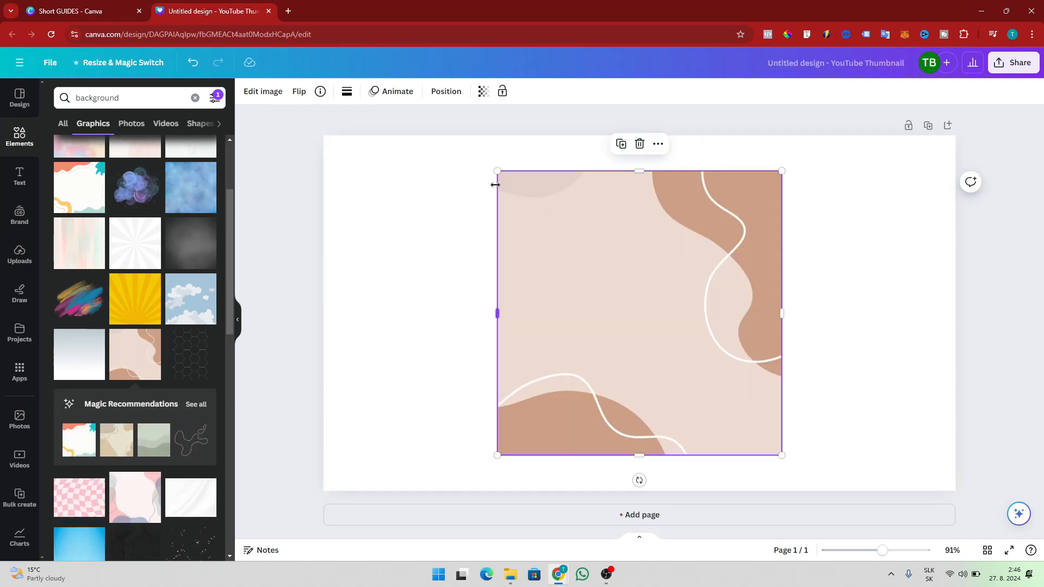
left_click_drag(495, 185, 353, 185)
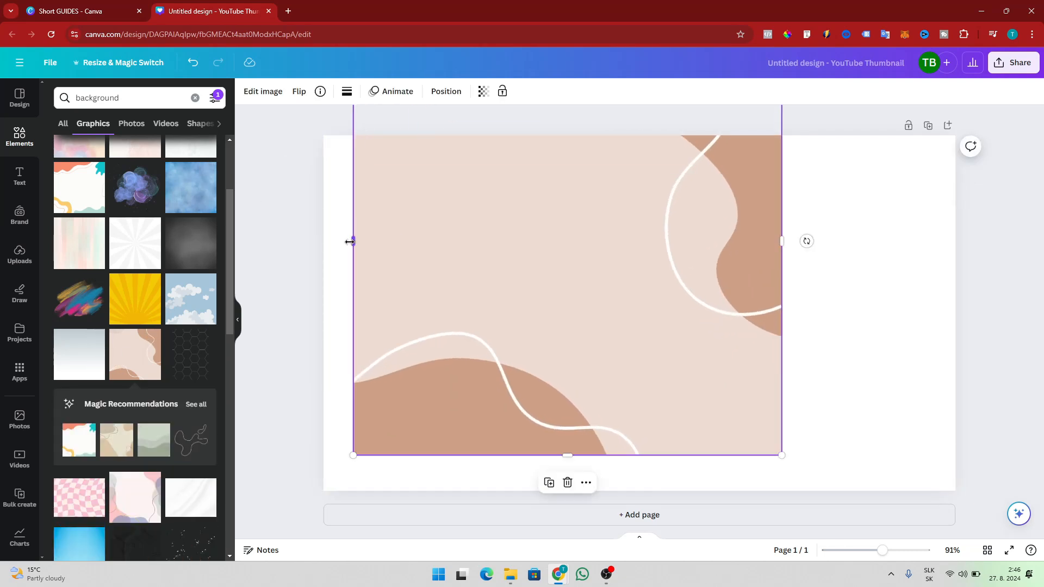
left_click_drag(350, 241, 268, 242)
left_click_drag(783, 240, 962, 242)
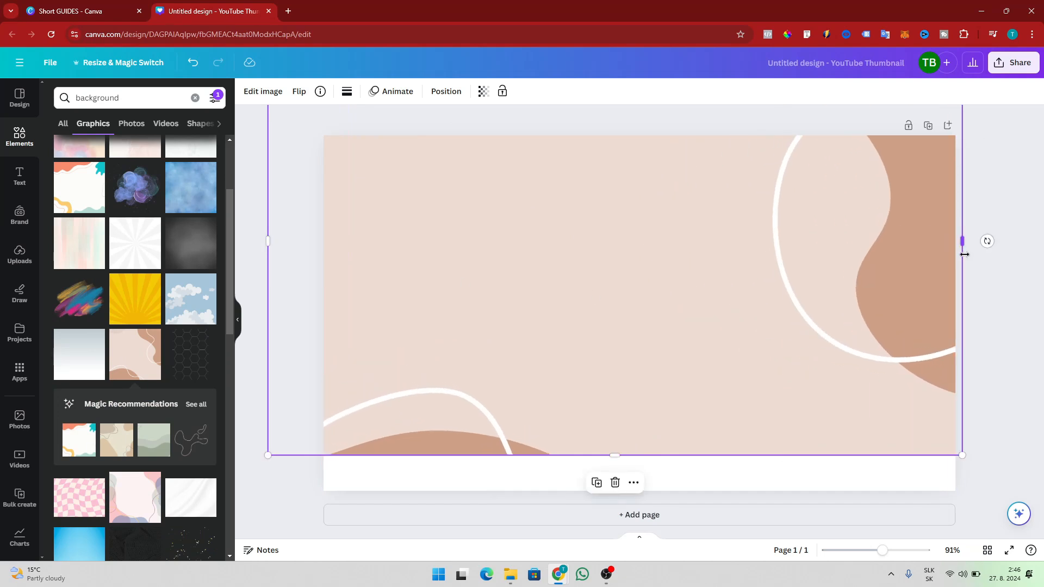
left_click_drag(625, 457, 626, 511)
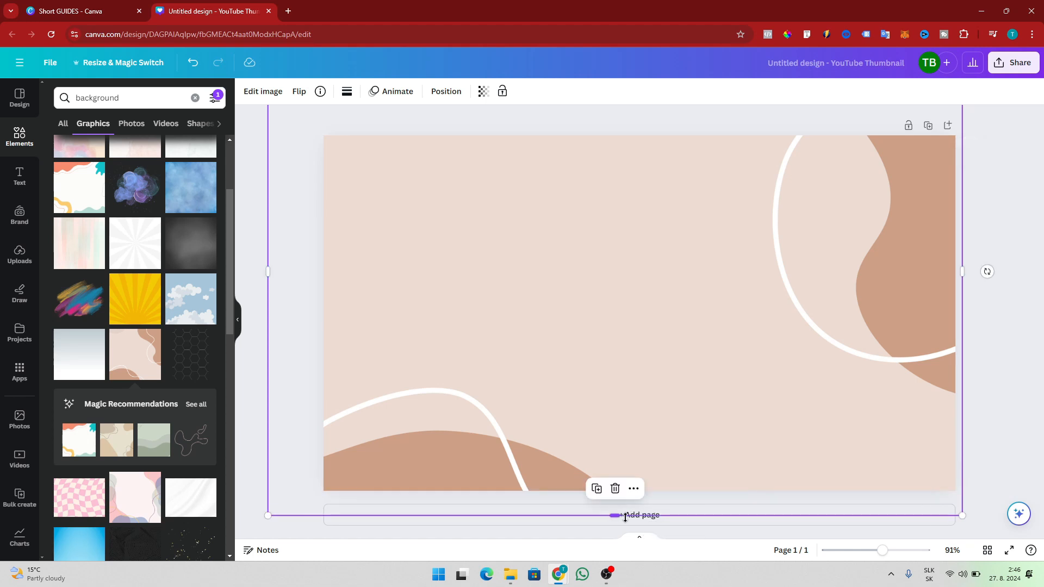
left_click(986, 376)
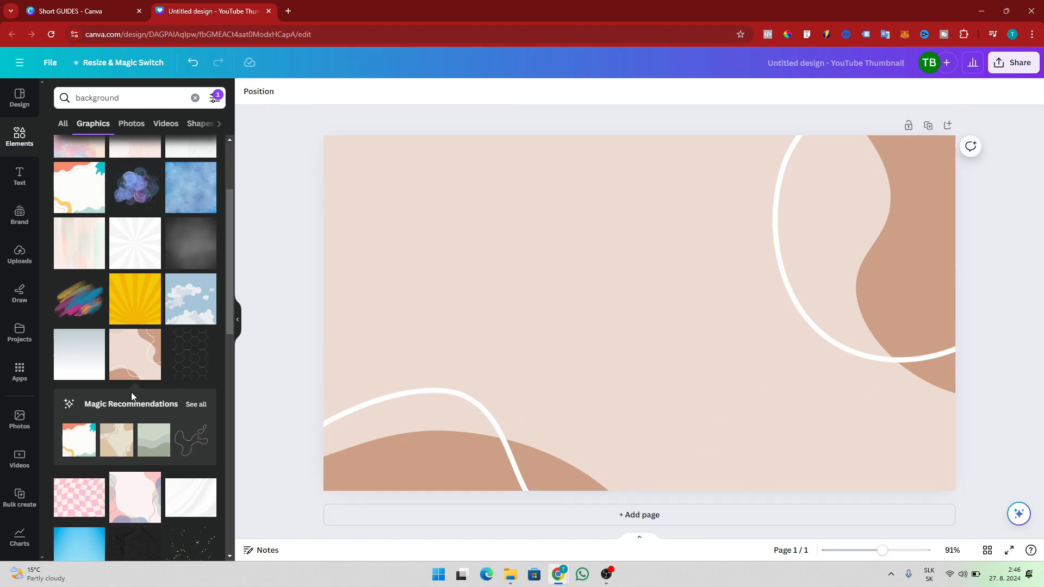
scroll(132, 392, "up", 3)
left_click(19, 177)
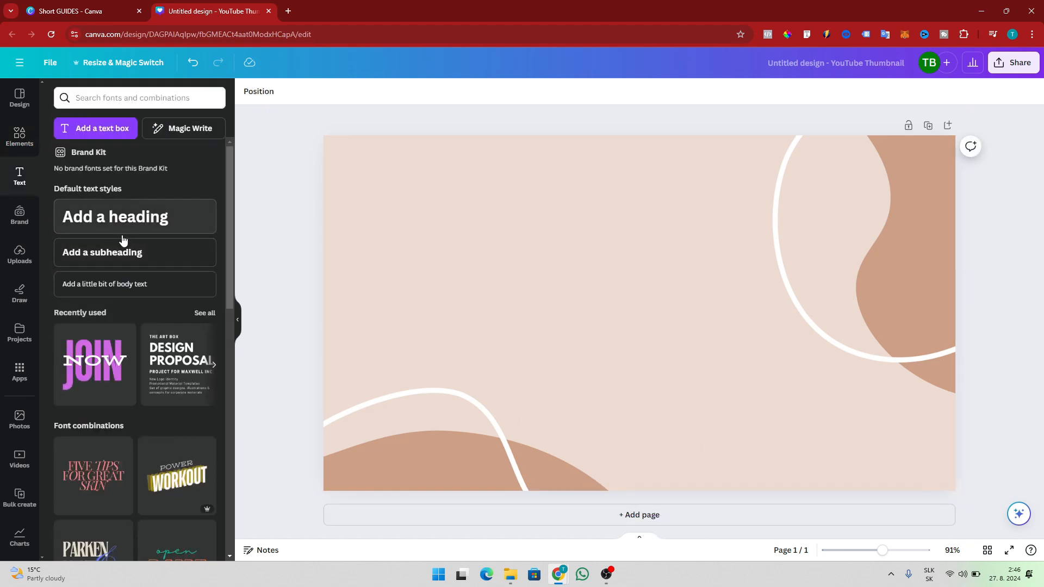
Add the JOIN NOW text combo and change NOW to 'MY CHANNEL'.
left_click(95, 364)
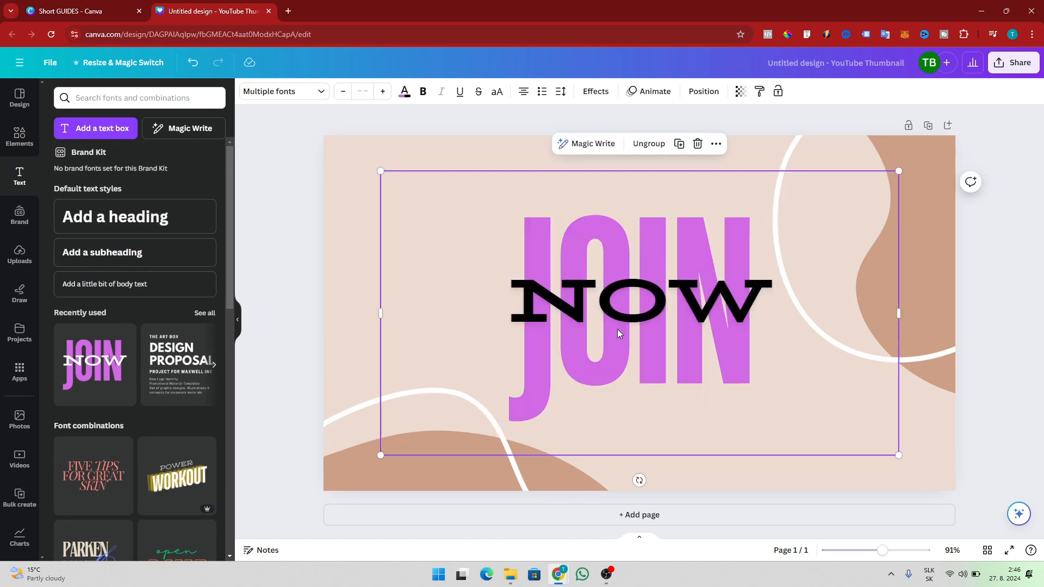
left_click_drag(618, 326, 509, 268)
left_click(634, 254)
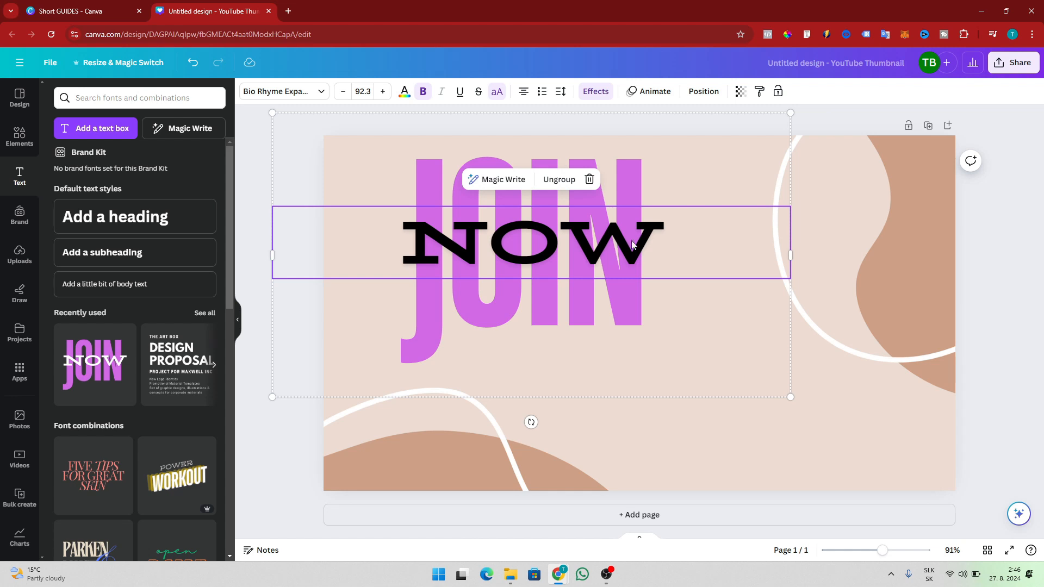
double_click(635, 241)
type("MY ")
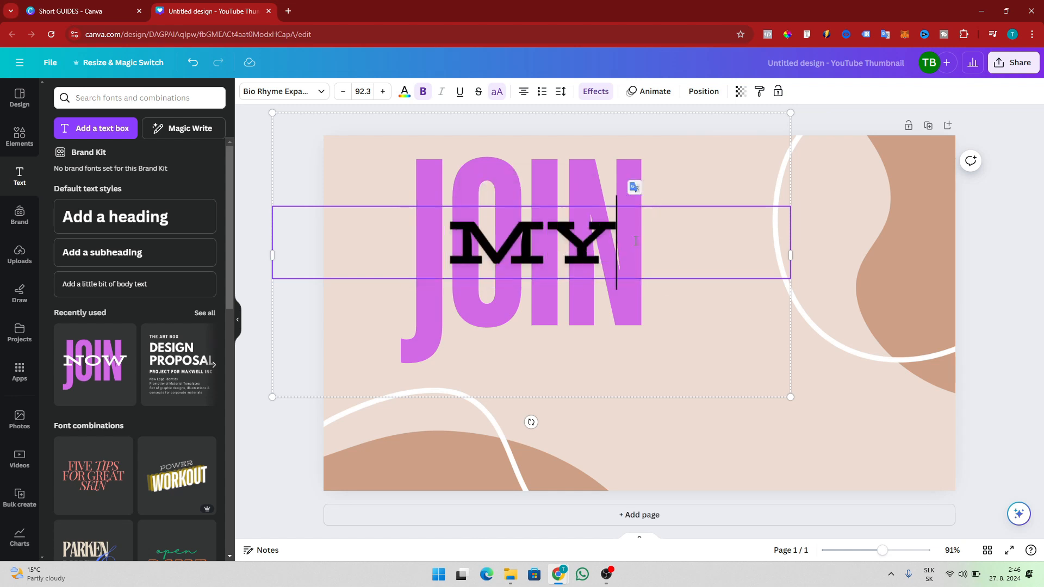
type("CHANNEô")
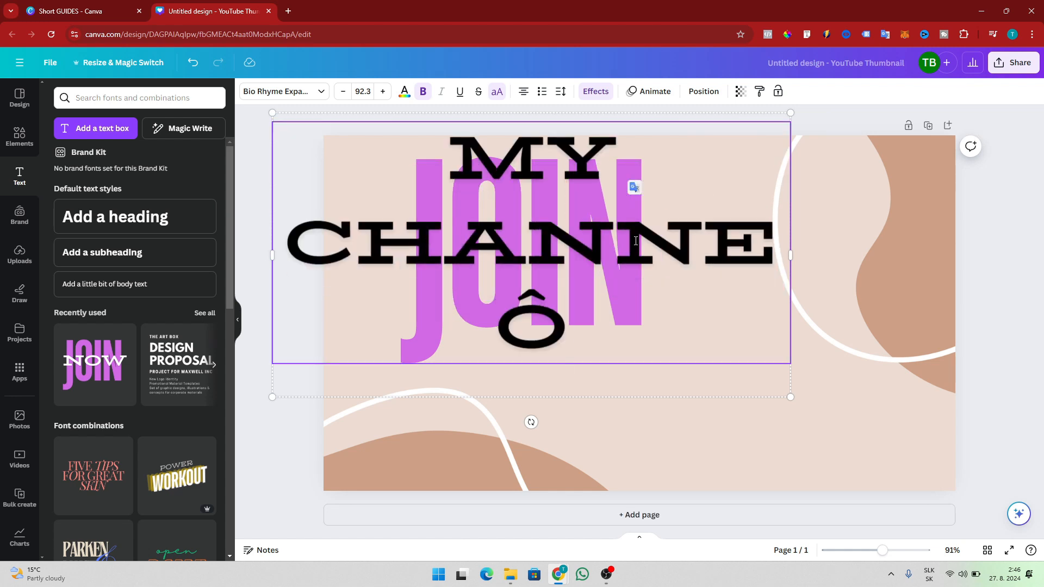
key("BackSpace")
type("P")
key("BackSpace")
type("L")
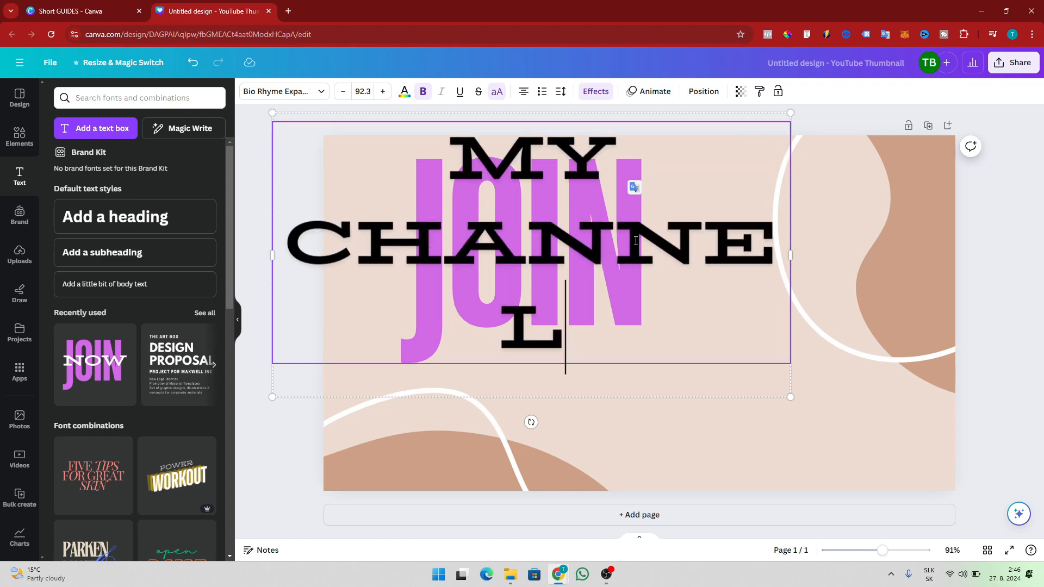
Widen and centre the MY CHANNEL text, then add a blank second page.
left_click_drag(791, 255, 871, 254)
left_click_drag(674, 258, 709, 262)
key("ctrl+Return")
scroll(377, 338, "up", 5)
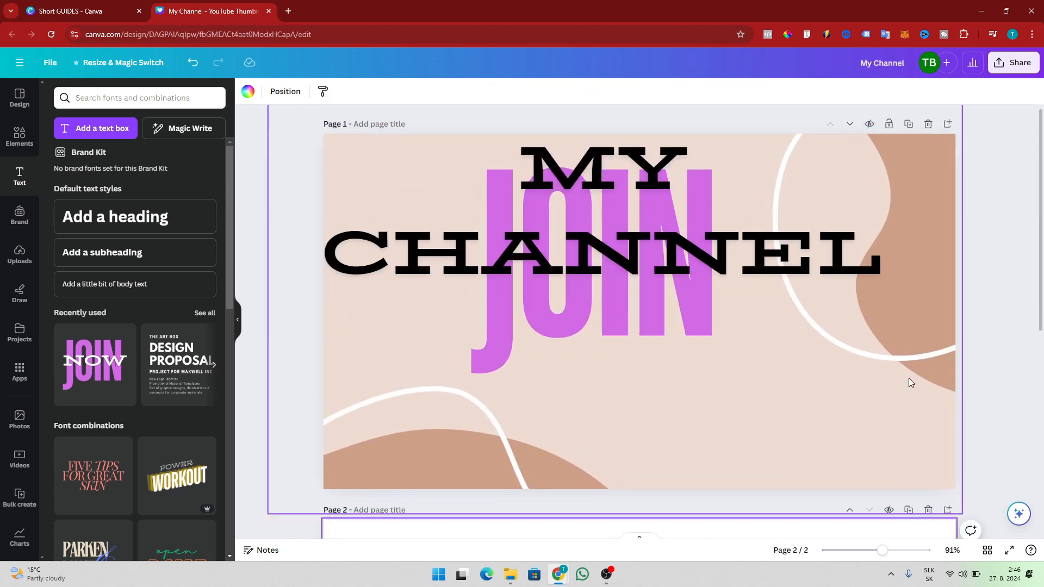
Delete the blank Page 2 and bring up the Design panel's template search.
left_click(927, 512)
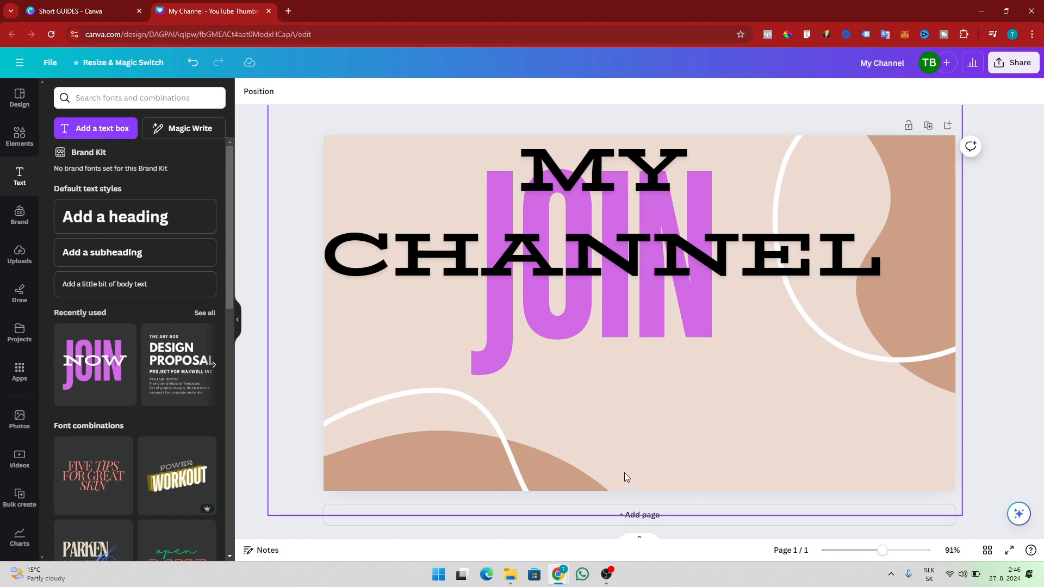
left_click(22, 100)
left_click(145, 99)
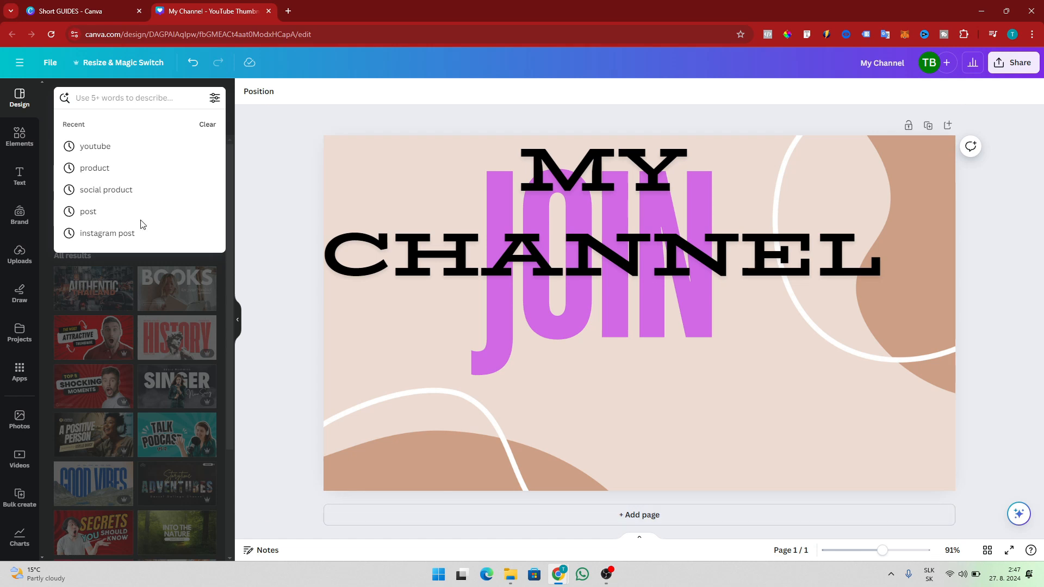
Search templates for 'thumbnail' instead of 'youtube thumb' and add a blank second page.
left_click(99, 101)
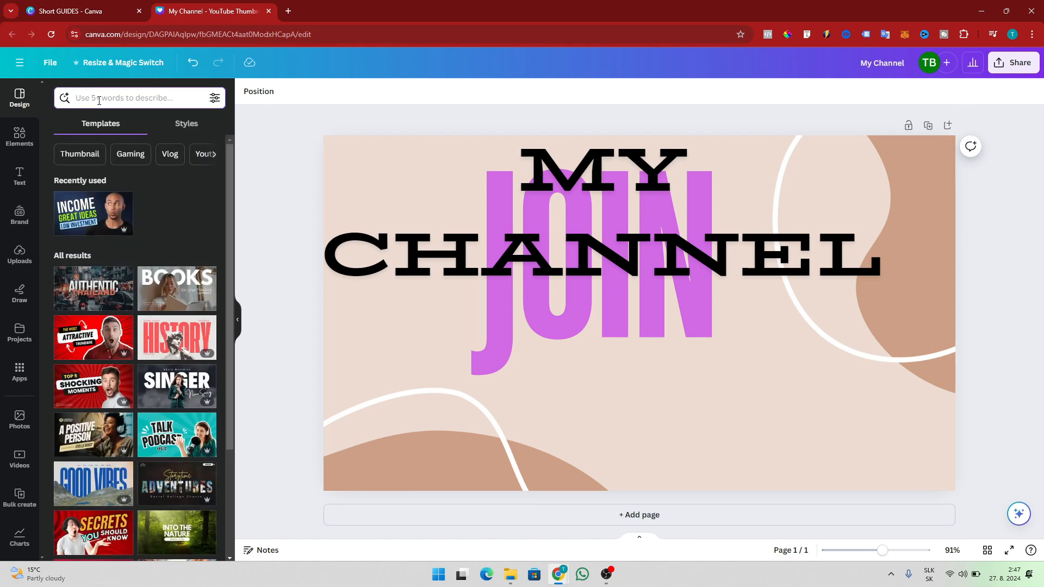
type("youtube thumb")
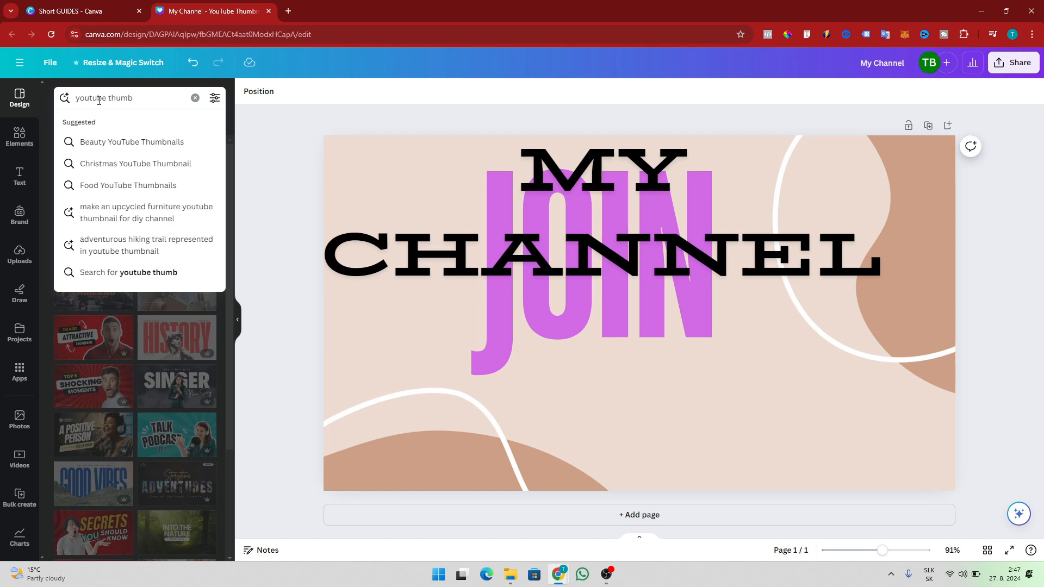
left_click(120, 140)
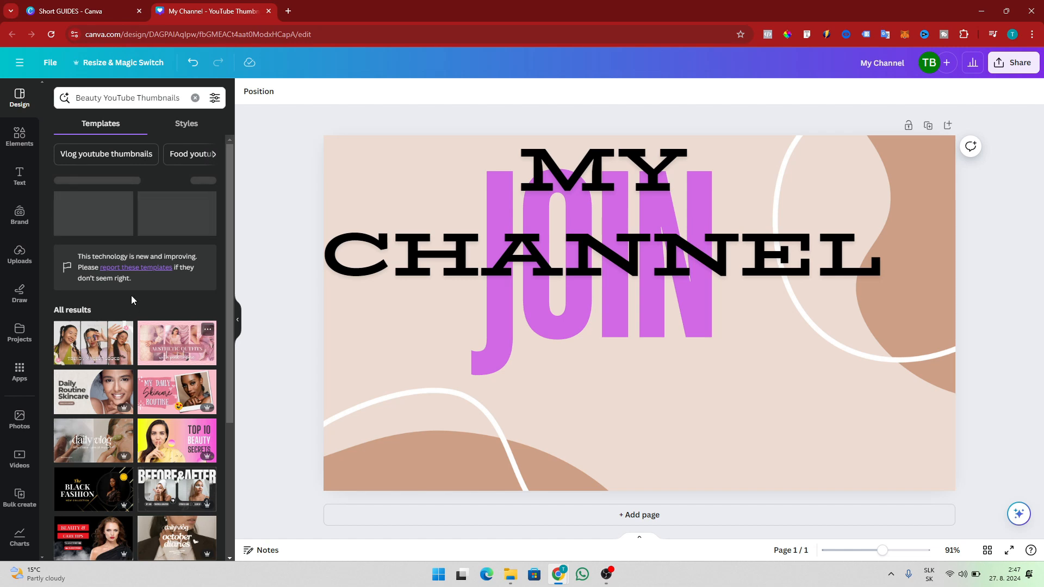
left_click(194, 98)
type("th")
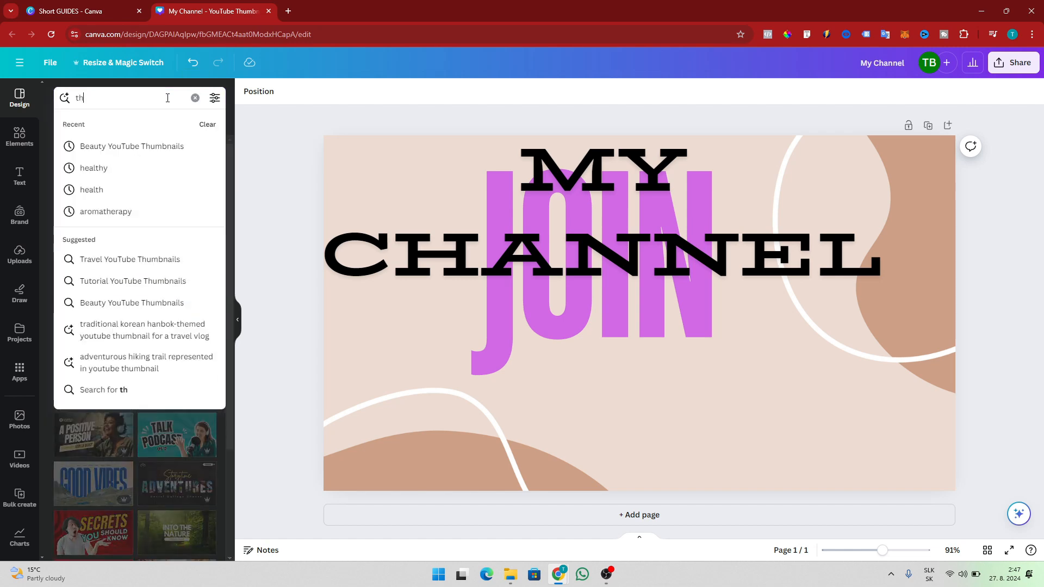
type("umbnail")
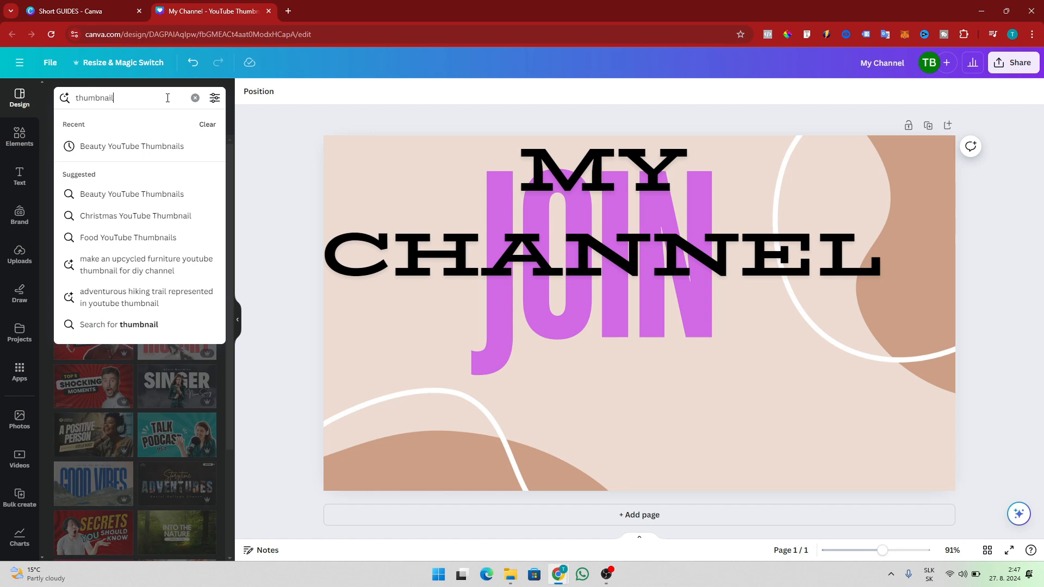
key("Return")
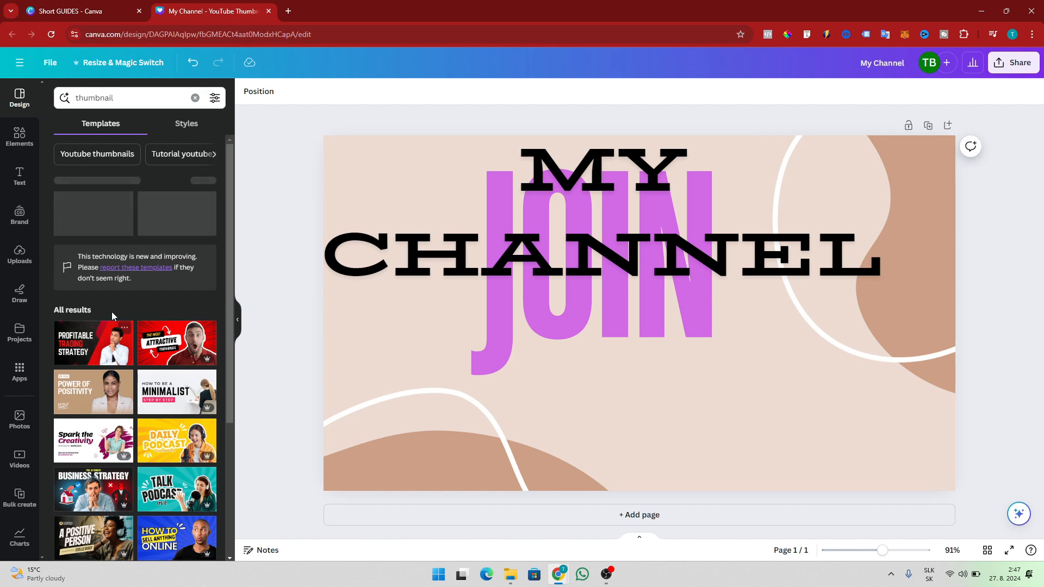
left_click(497, 514)
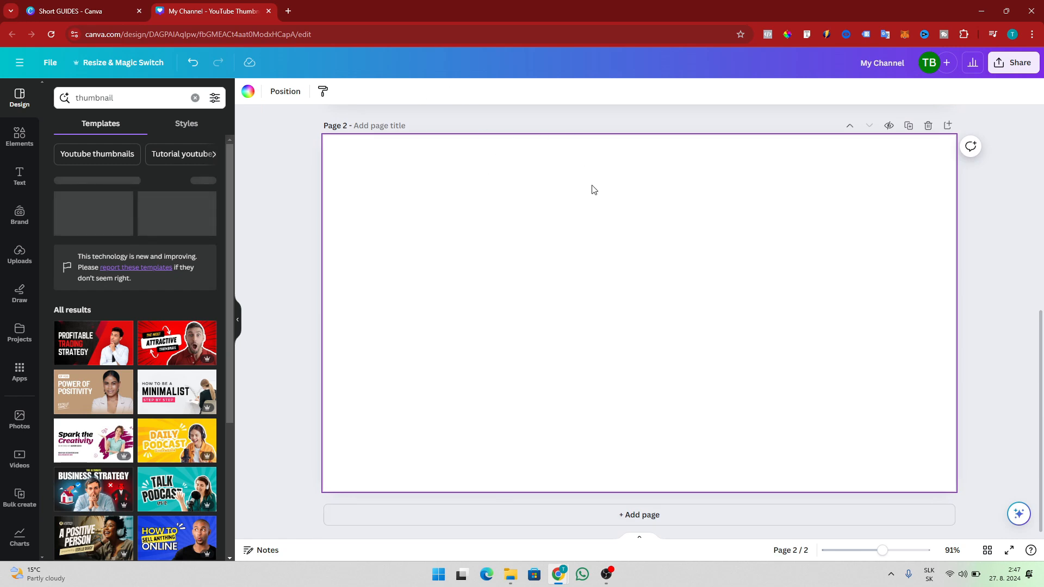
scroll(592, 190, "up", 4)
Apply the Most Attractive Youtube Thumbnail template to page 2 and delete its red burst background.
scroll(585, 378, "down", 4)
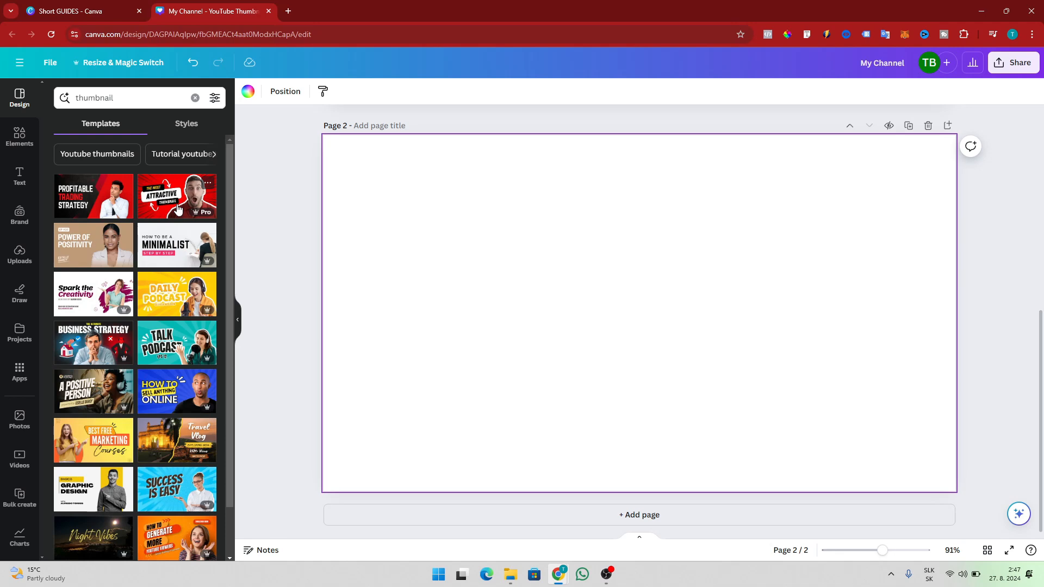
left_click(166, 189)
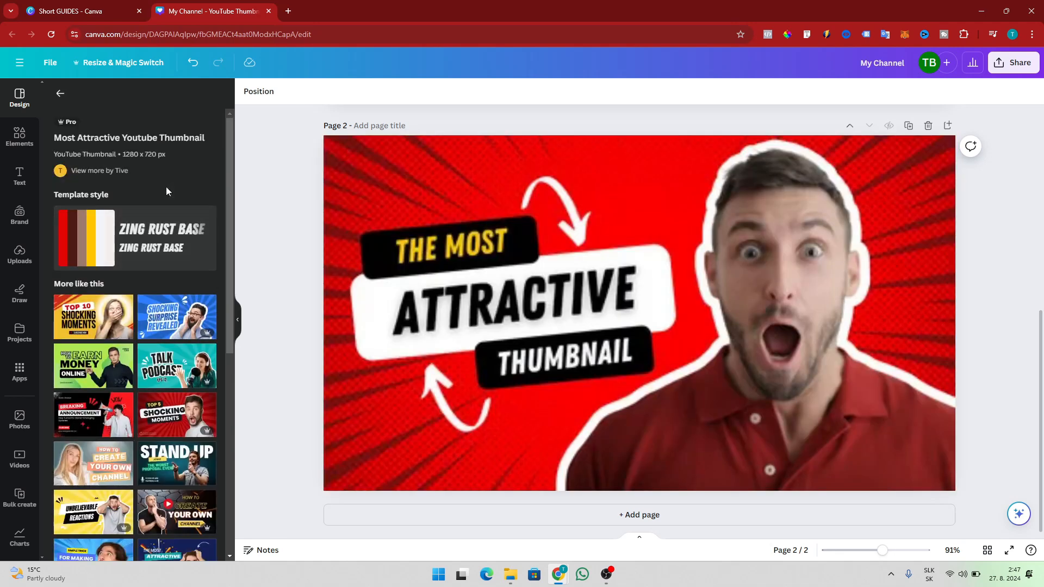
left_click(562, 188)
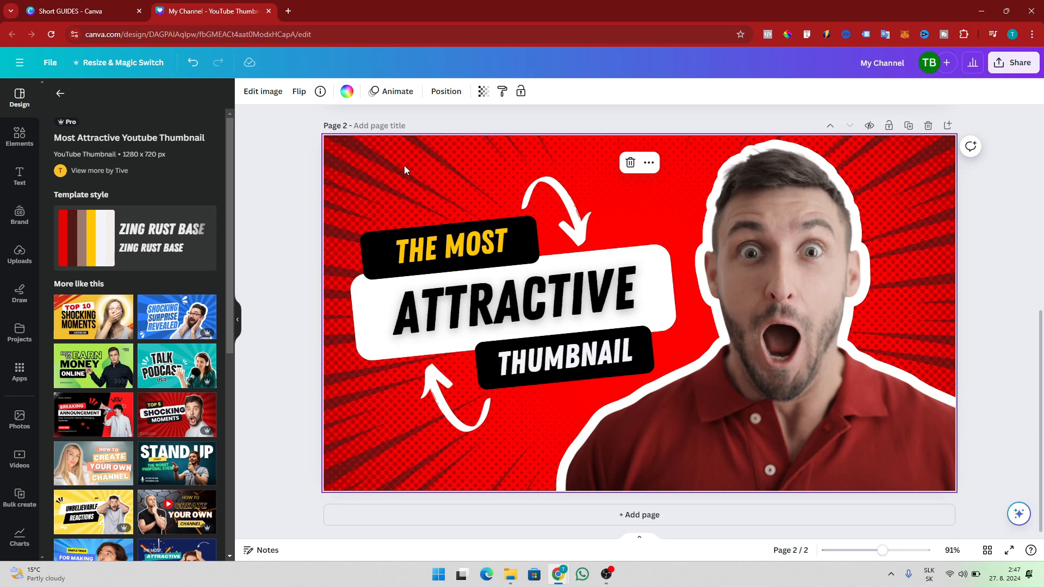
key("Delete")
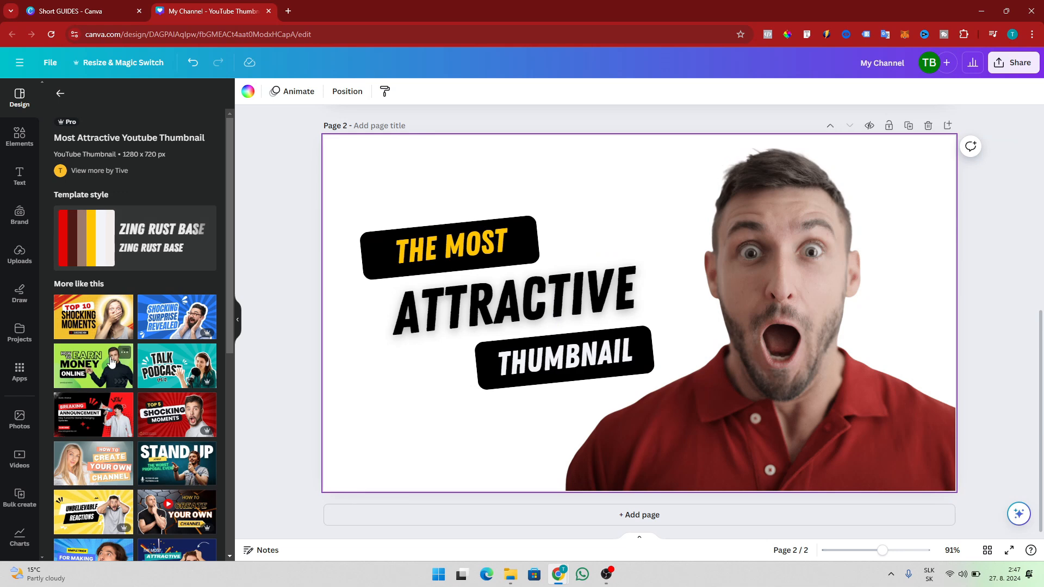
Add the green hills landscape graphic from the Elements 'background' results to the middle of page 2.
left_click(20, 136)
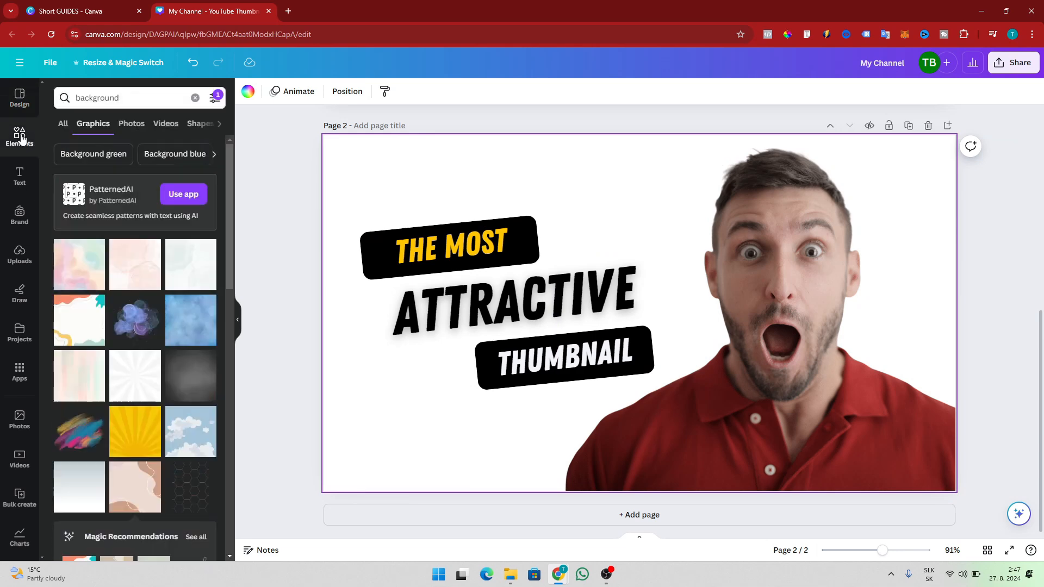
scroll(100, 351, "down", 5)
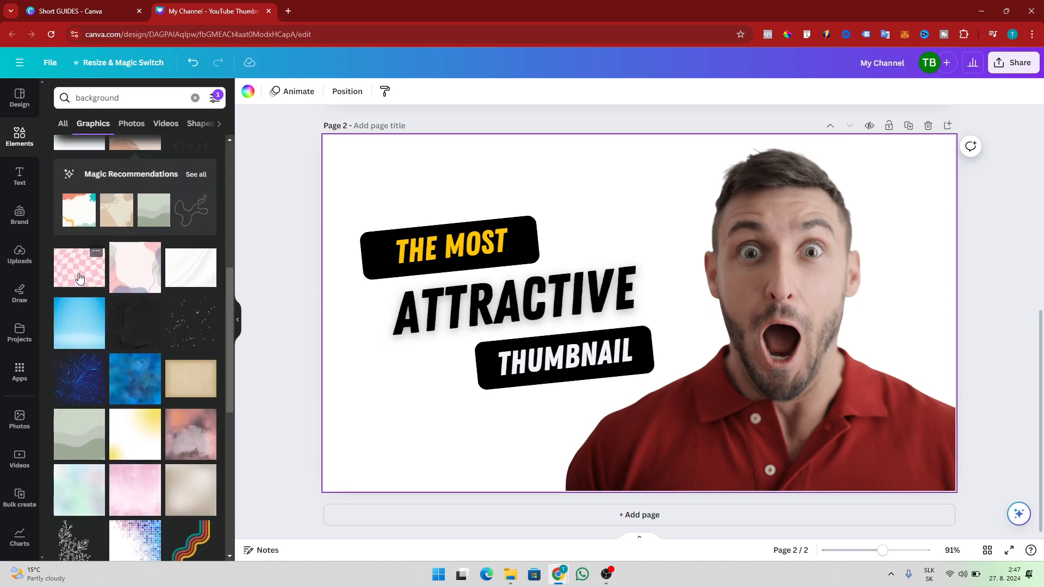
scroll(80, 278, "down", 3)
scroll(80, 278, "down", 5)
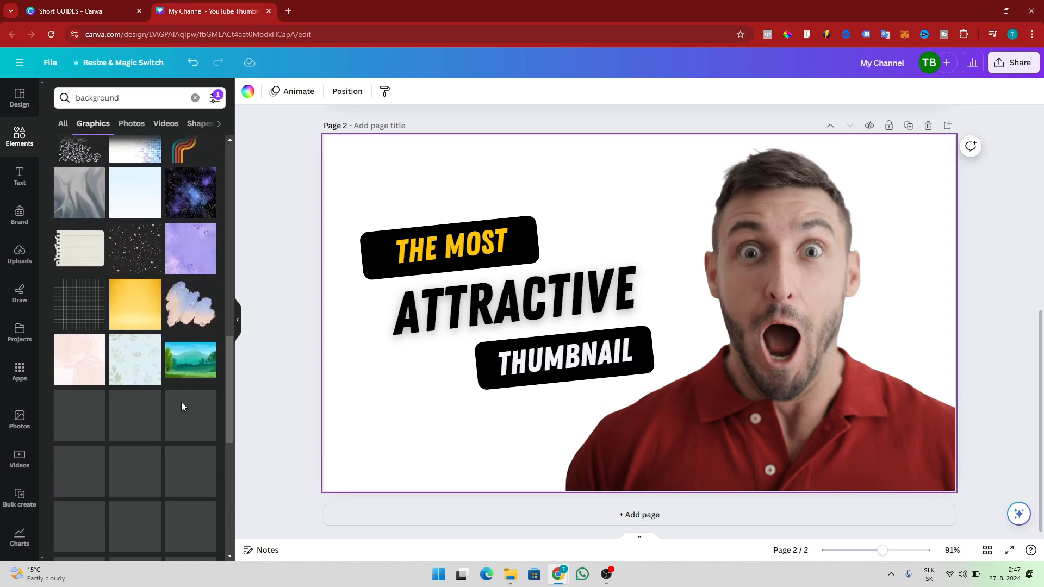
left_click(182, 373)
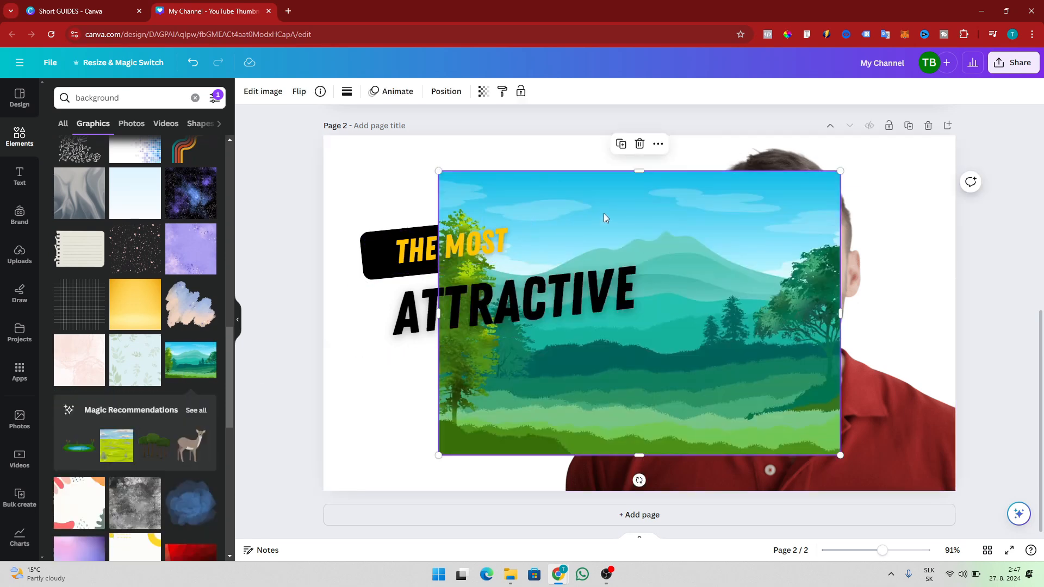